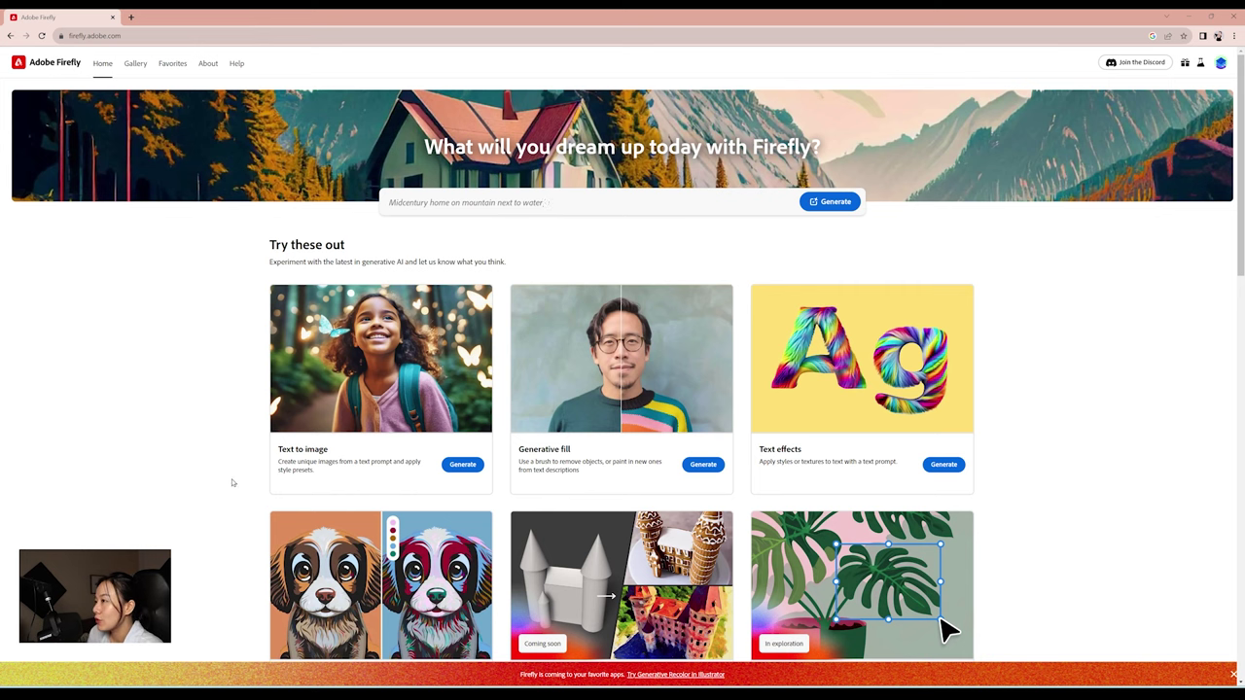
Look over the generative features offered on the home page and open Text to image
scroll(271, 548, down, 1)
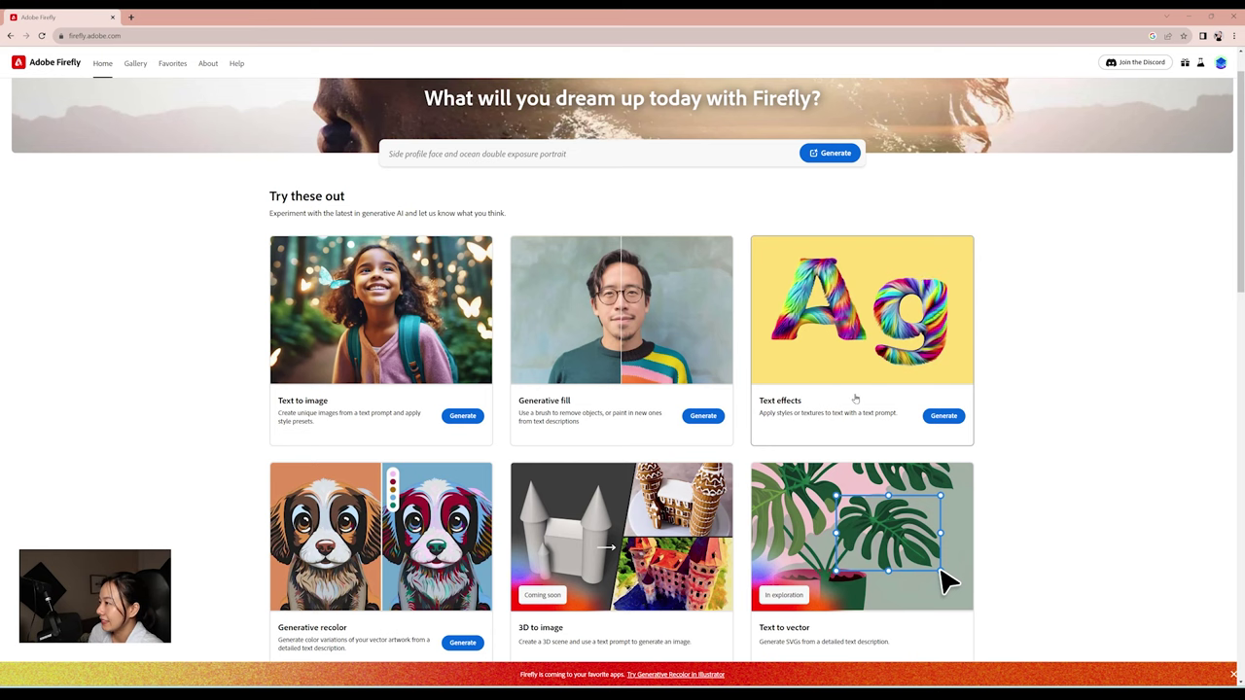
scroll(855, 399, down, 1)
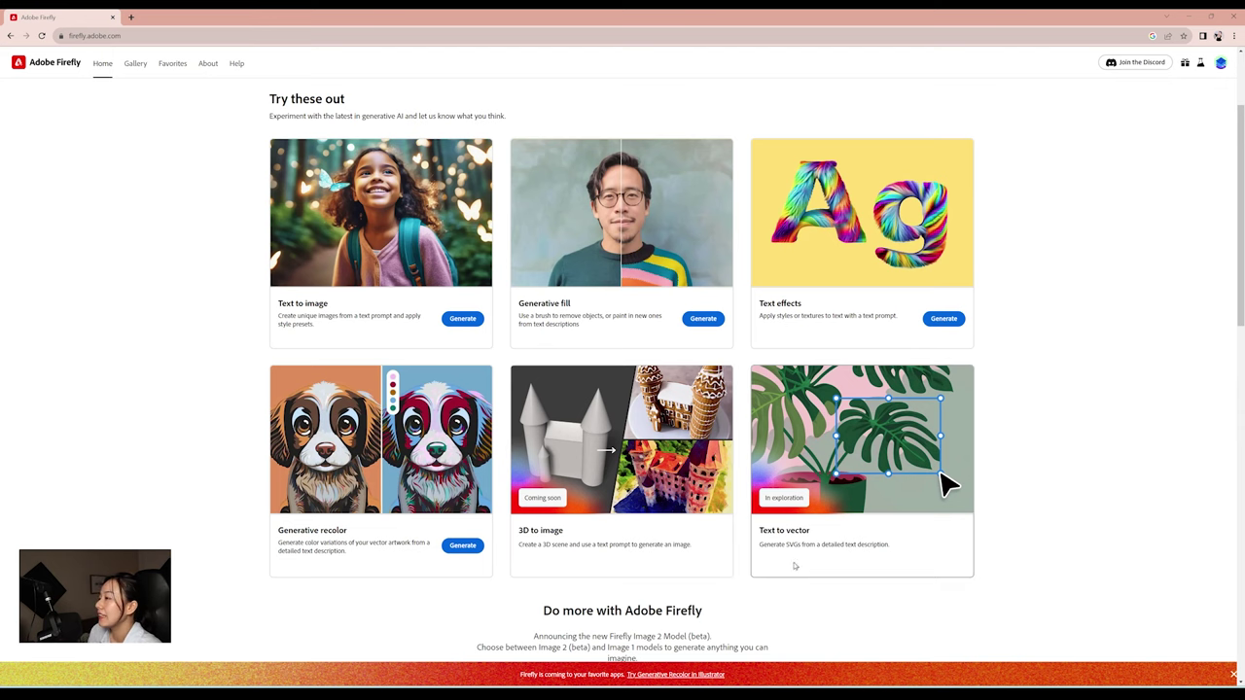
scroll(700, 630, up, 1)
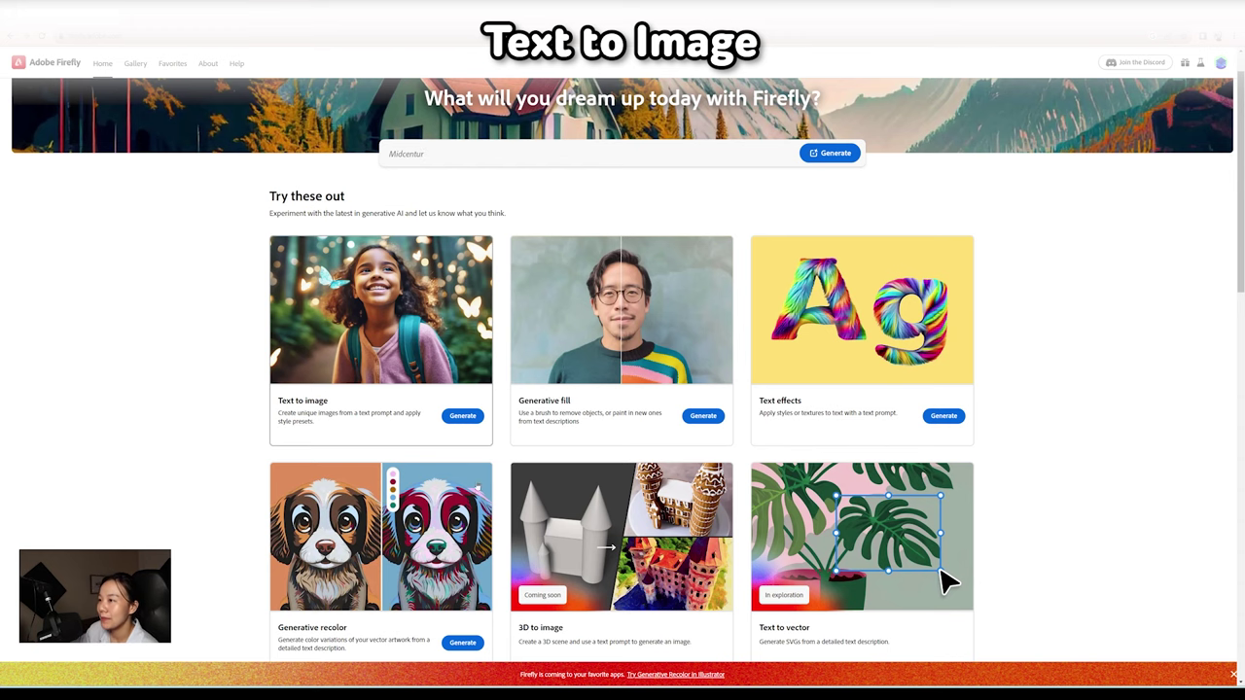
click(477, 312)
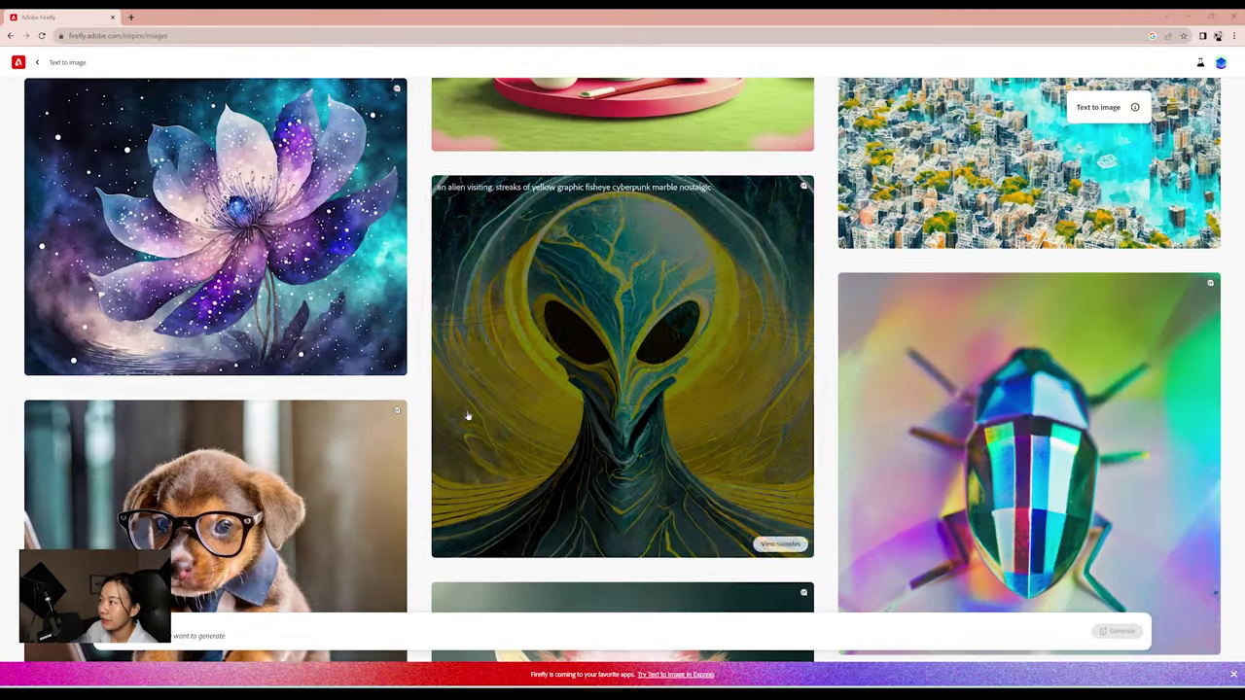
Generate images from the prompt "tube of white cream in the bathroom, natural light, decor with plants, white towels."
scroll(408, 496, down, 3)
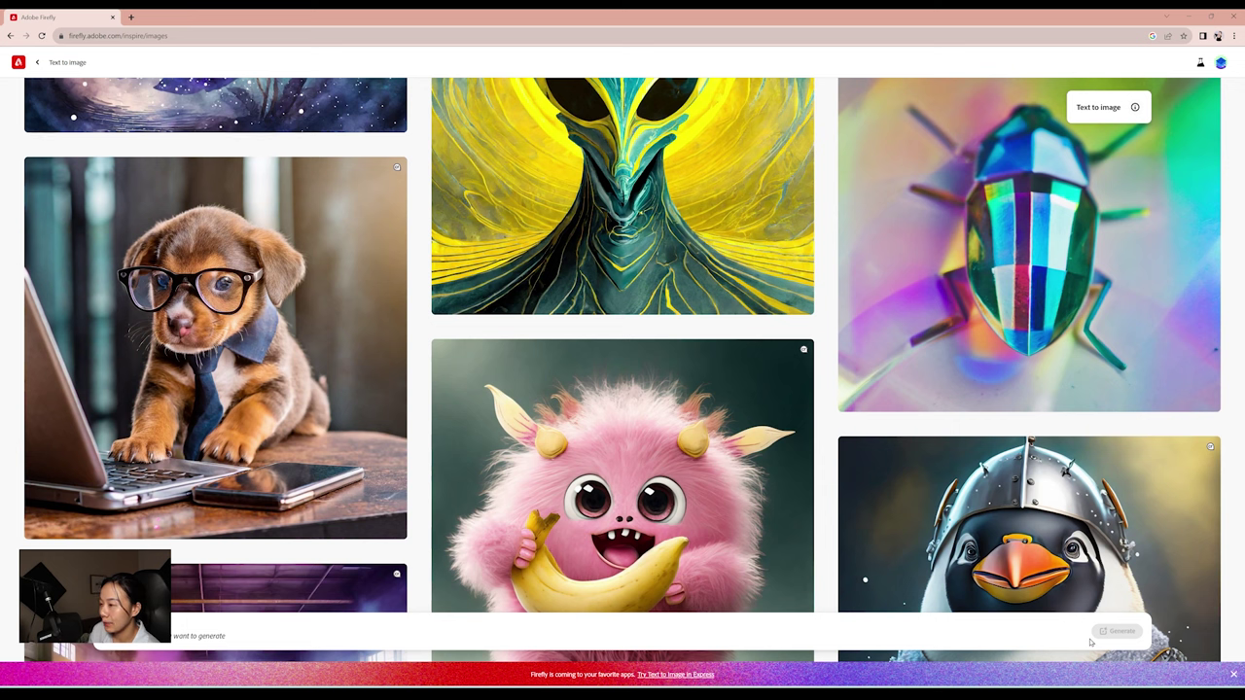
key(ctrl+v)
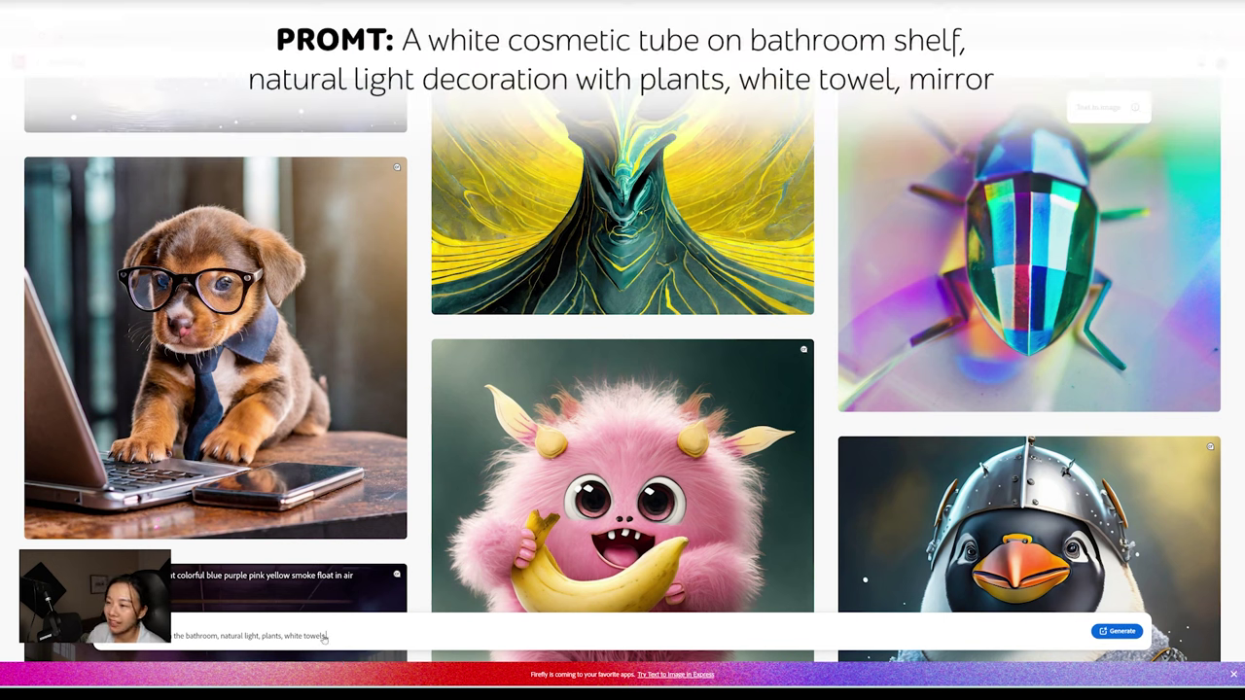
click(258, 635)
text(, decor with)
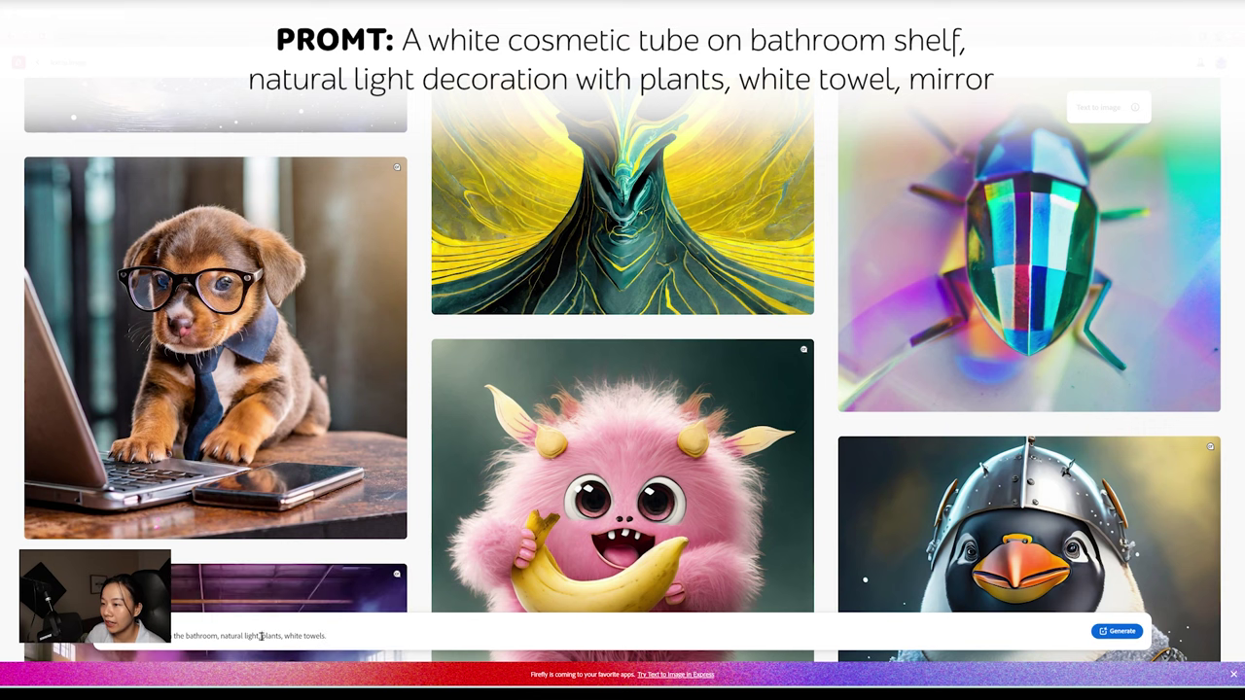
click(1117, 631)
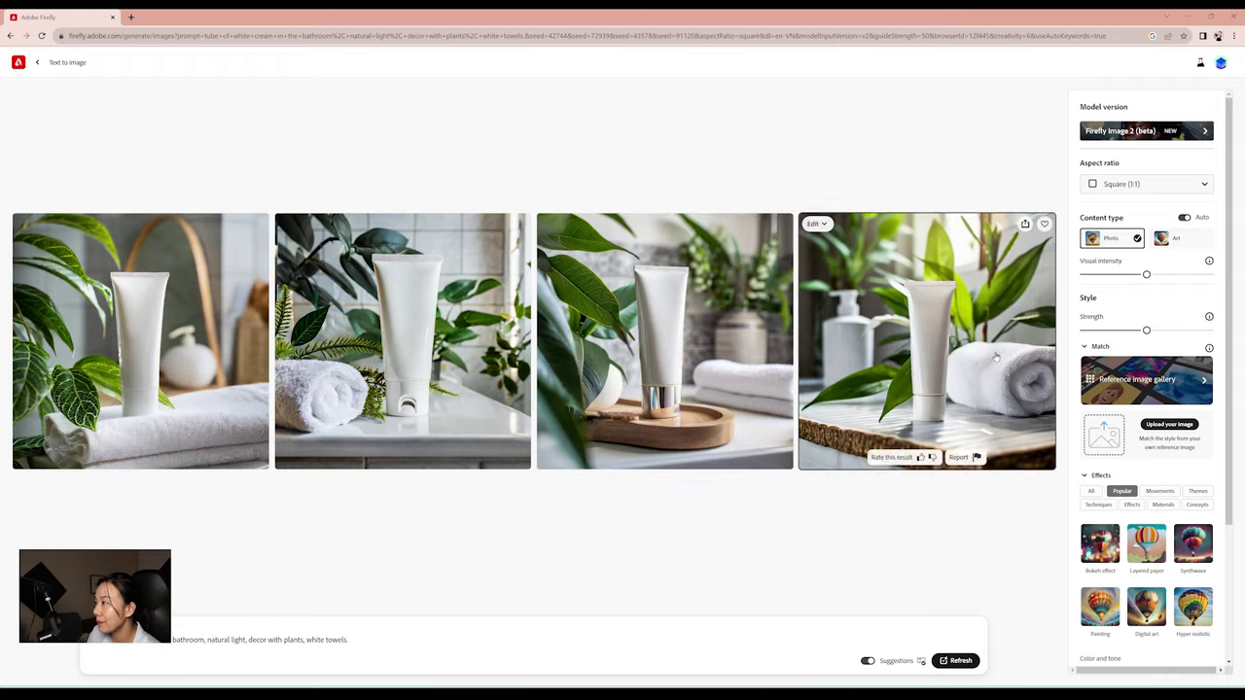
View the four generated tube images enlarged one after another, from the last to the first, and close the preview
click(818, 440)
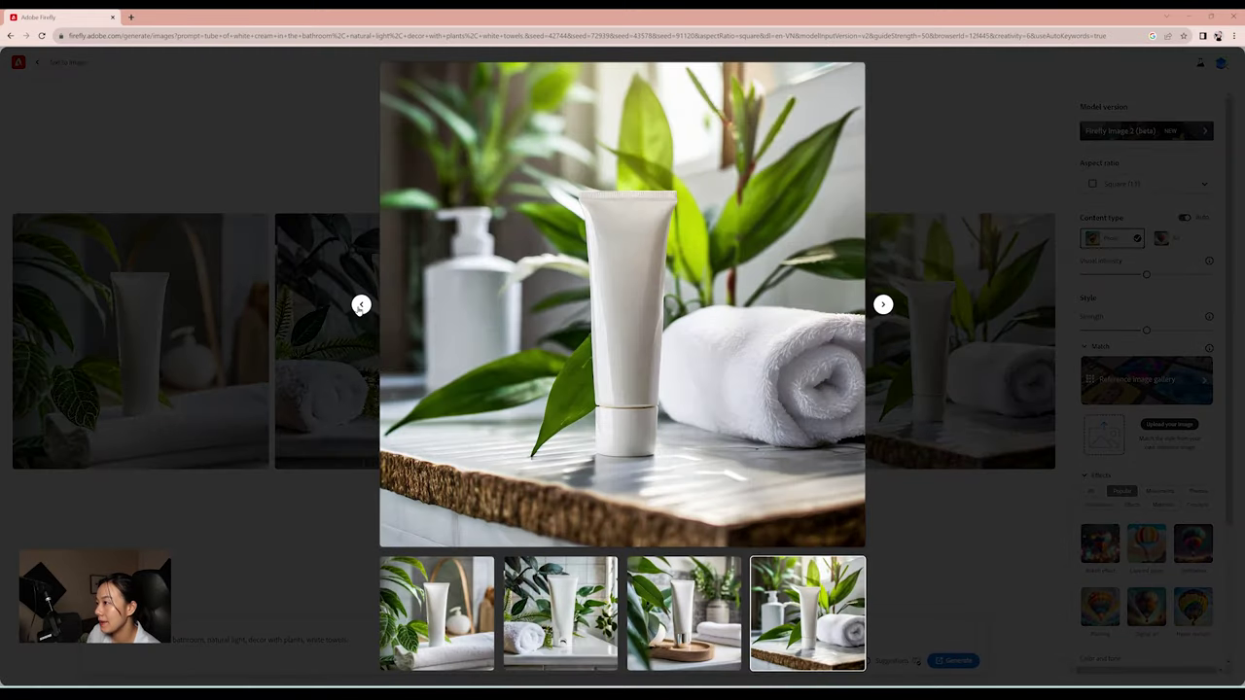
click(360, 305)
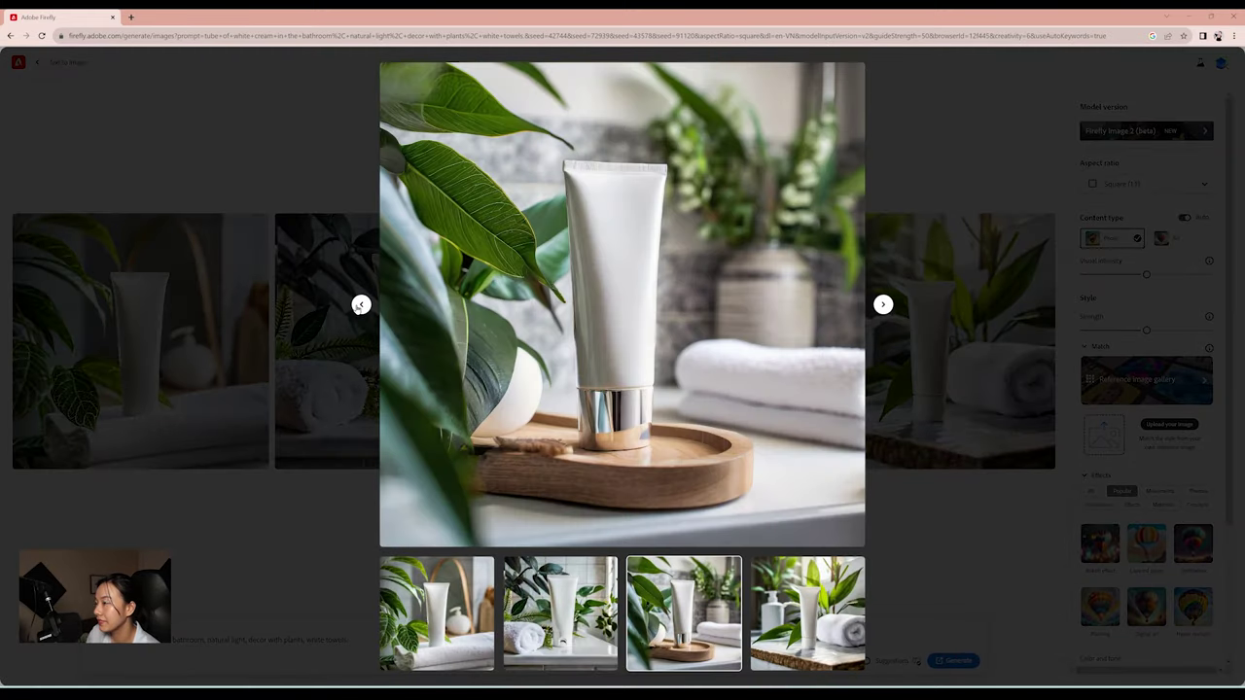
click(360, 305)
click(360, 306)
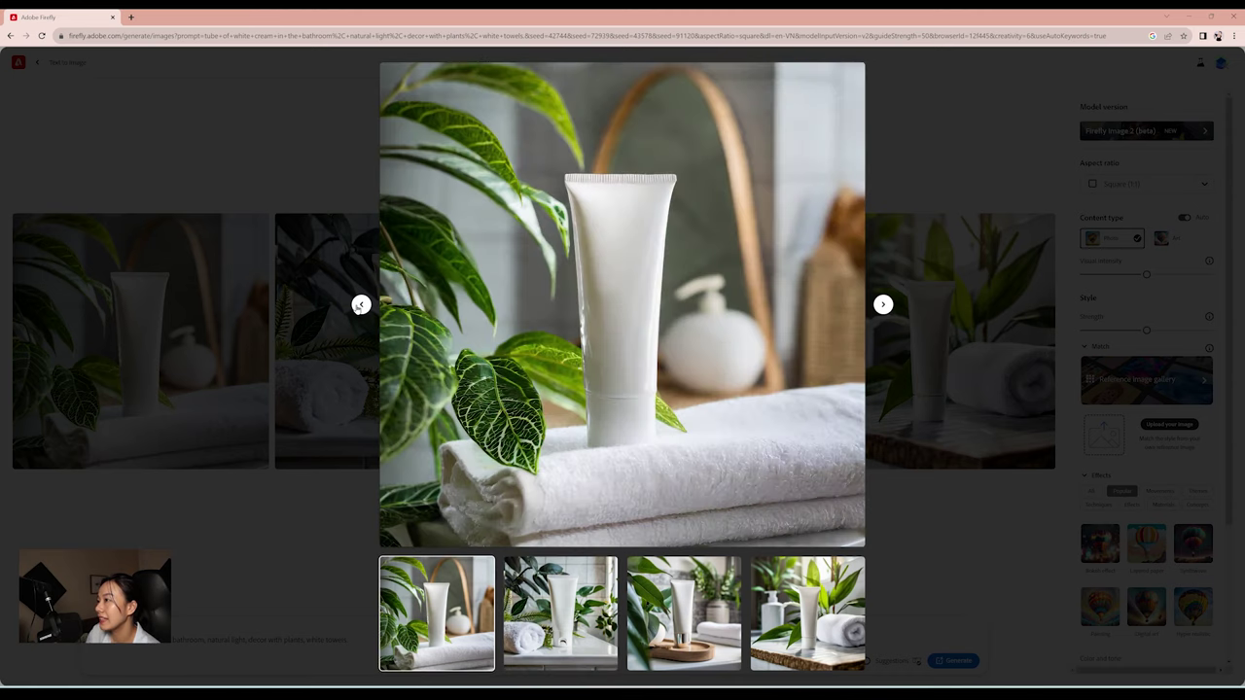
key(Escape)
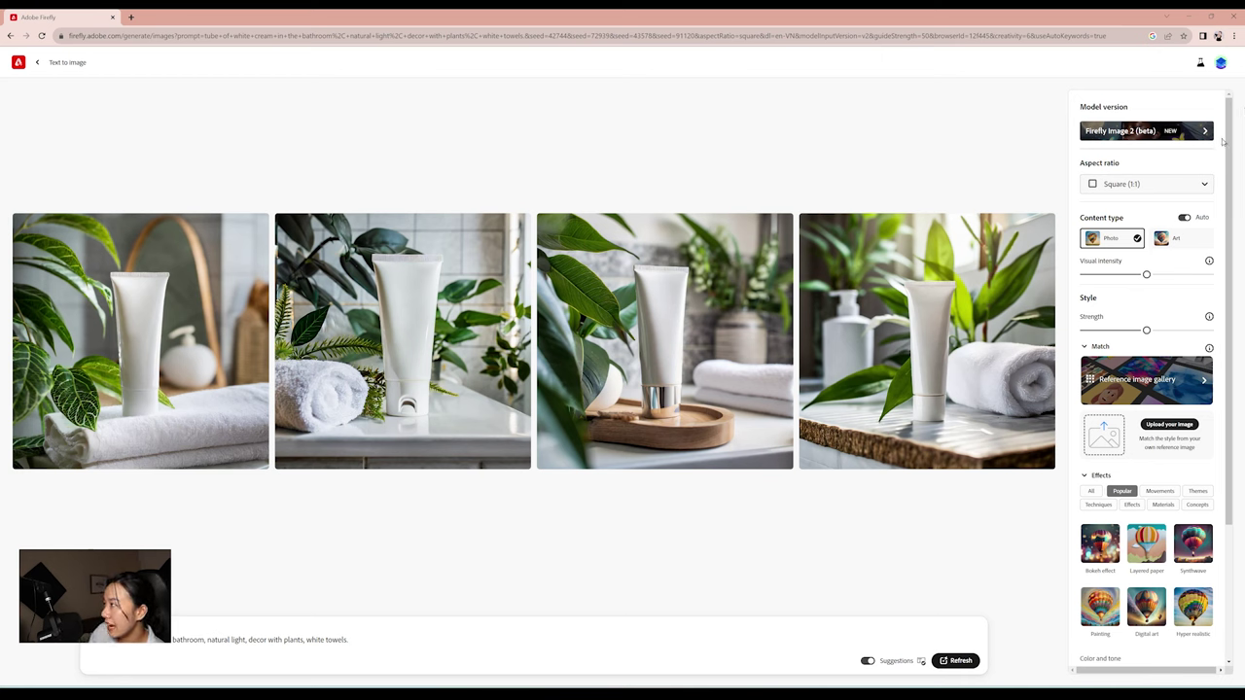
Look through the generation settings and the aspect ratio options, keeping Square (1:1)
scroll(1222, 137, down, 2)
scroll(1214, 117, up, 2)
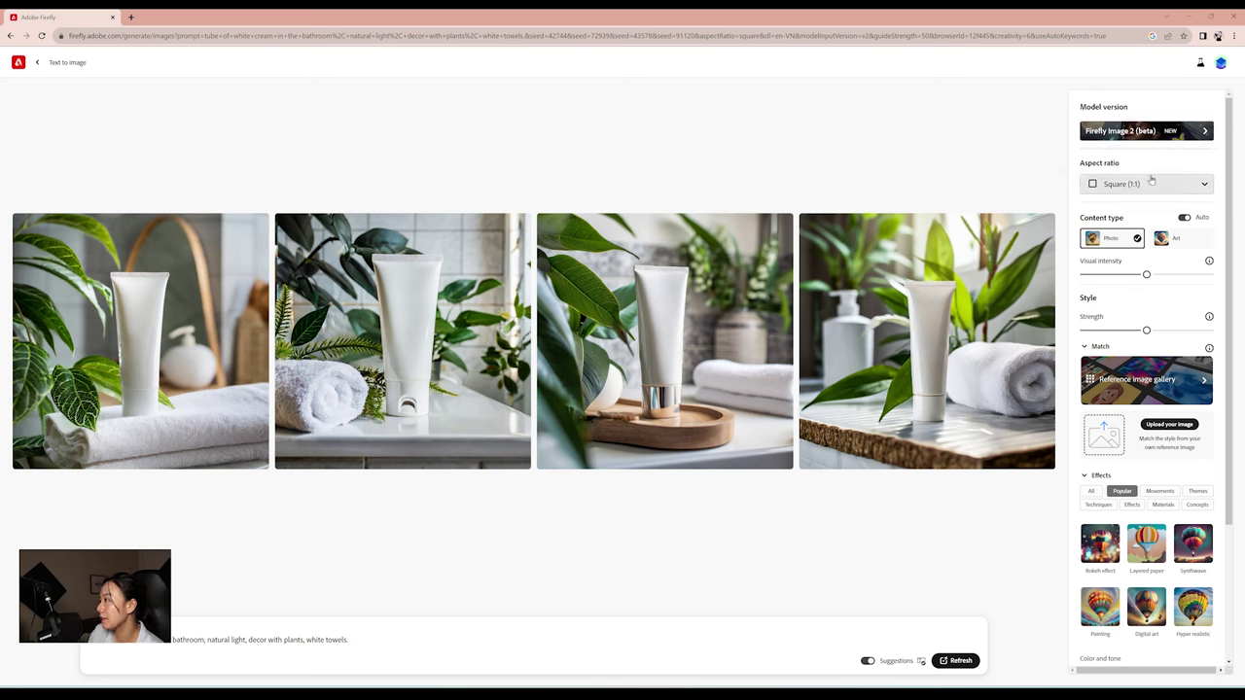
click(1184, 190)
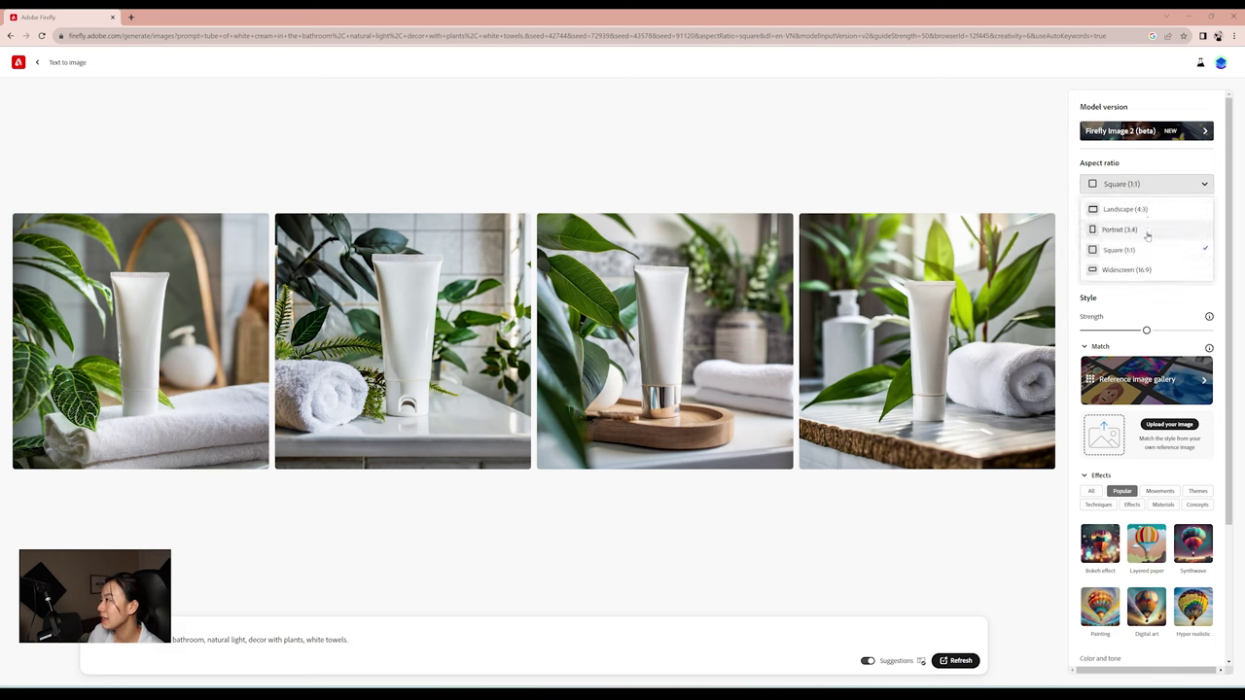
click(1154, 250)
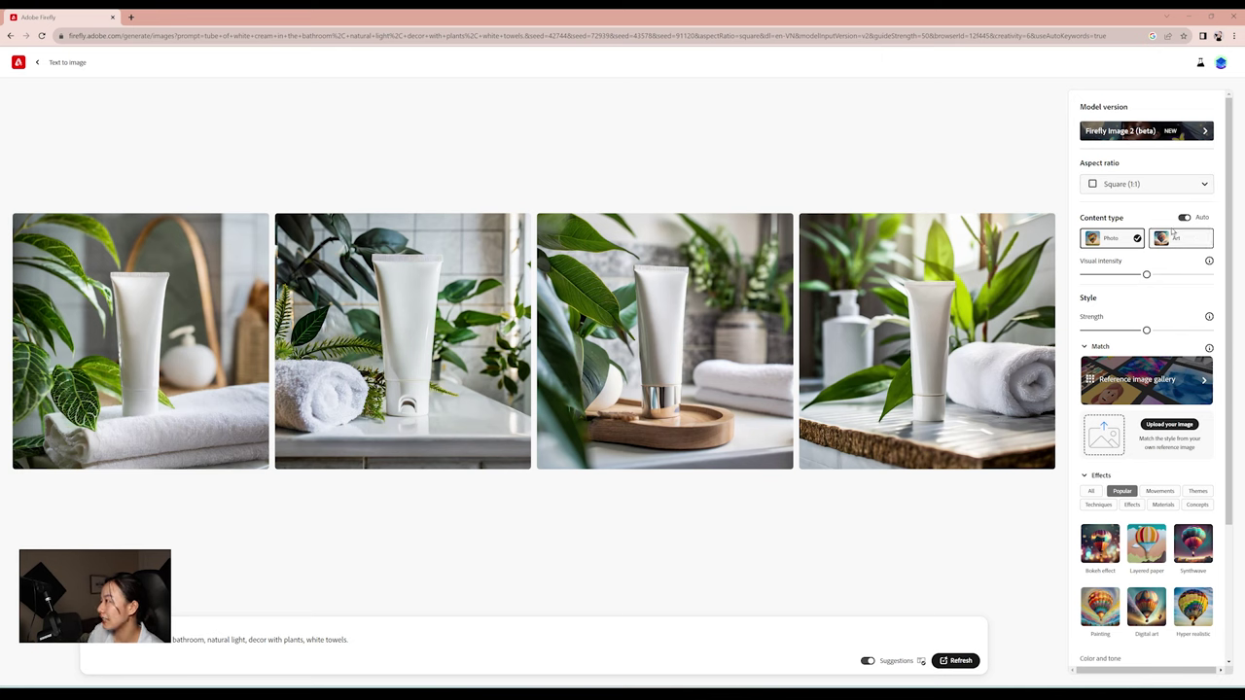
Examine the effects, color and tone, lighting and composition options without choosing any of them
scroll(1179, 250, down, 1)
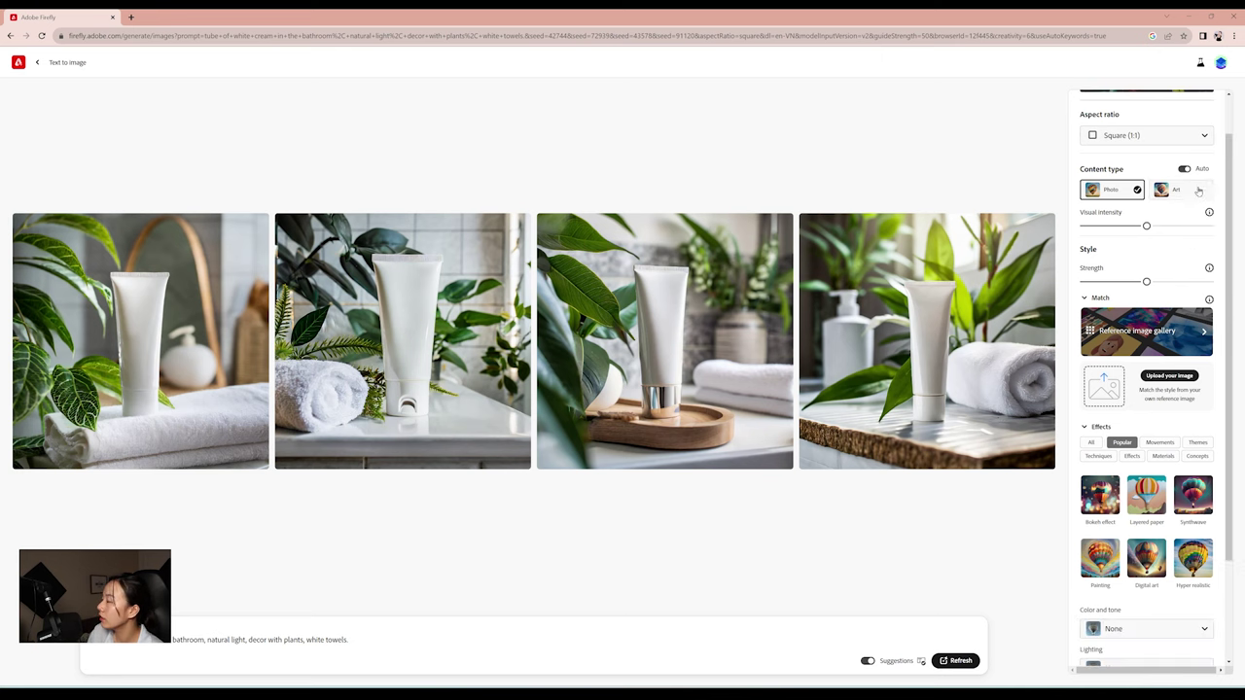
scroll(1128, 282, down, 1)
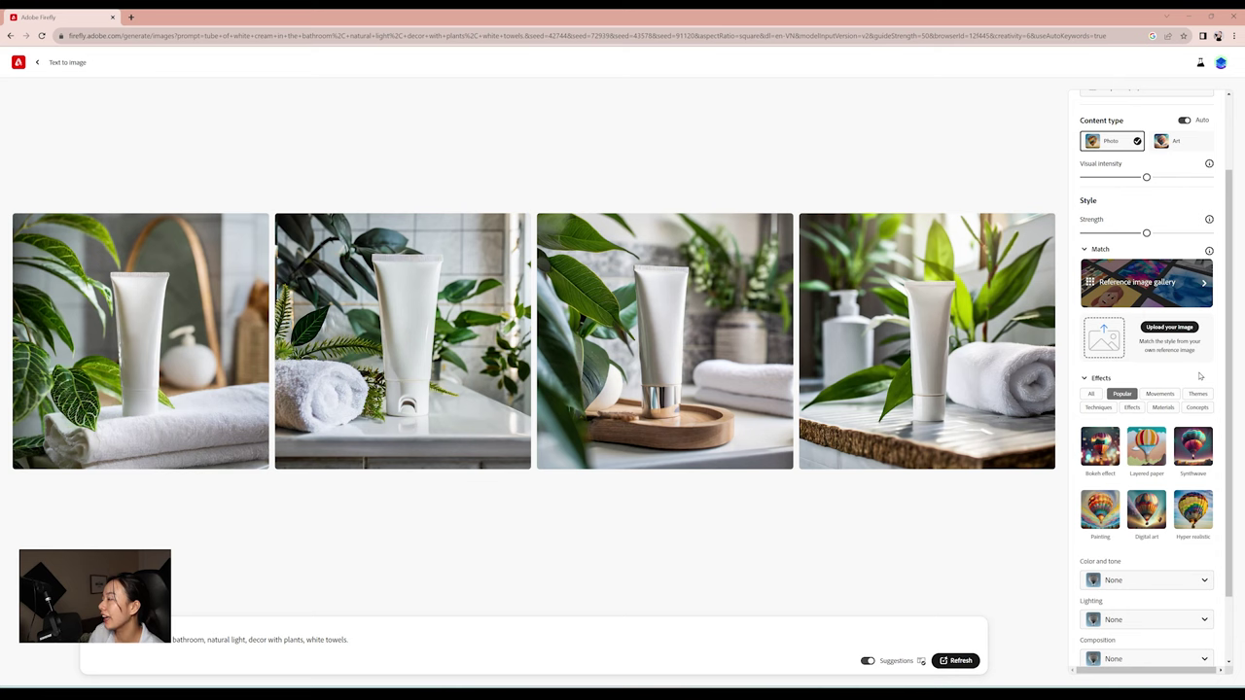
click(1099, 580)
click(1090, 510)
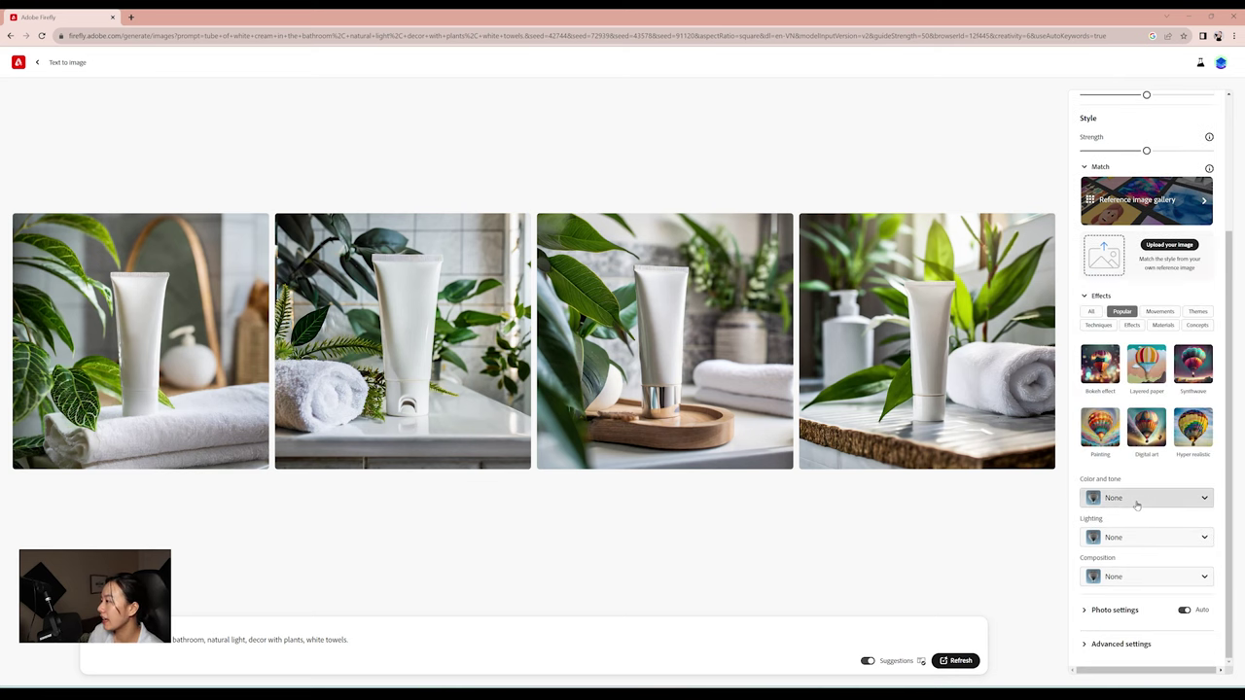
click(1138, 504)
click(966, 522)
click(1087, 537)
click(1078, 582)
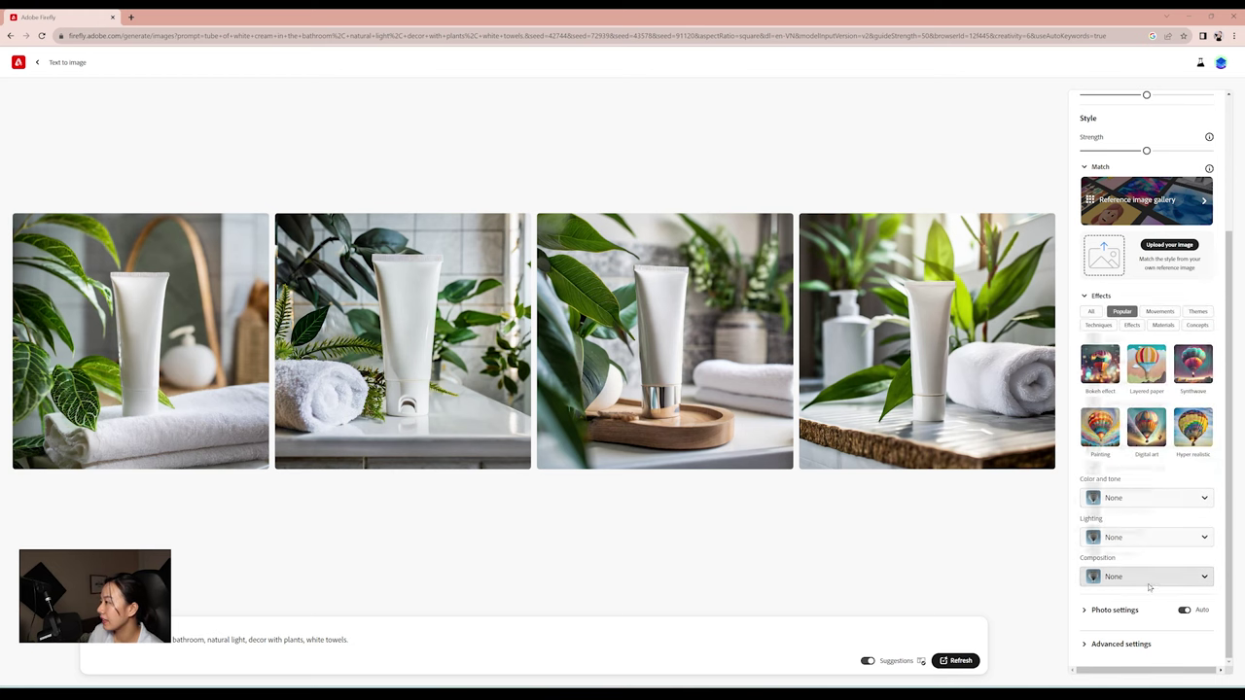
click(1119, 577)
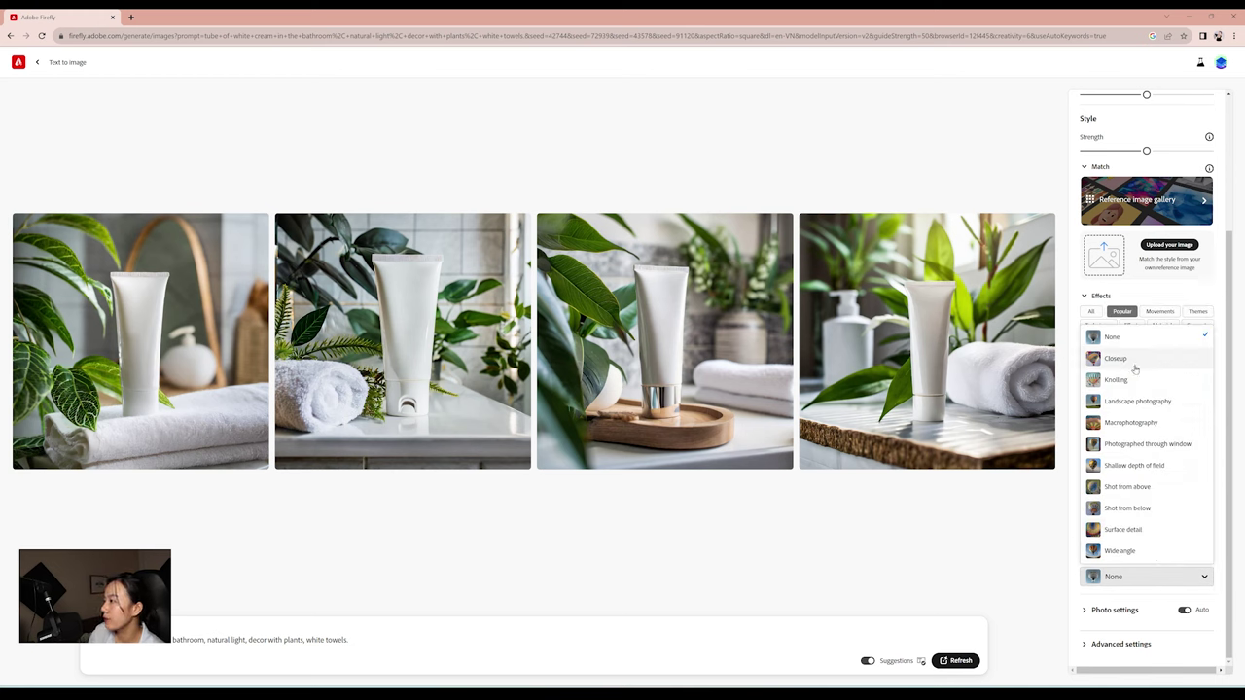
click(1037, 565)
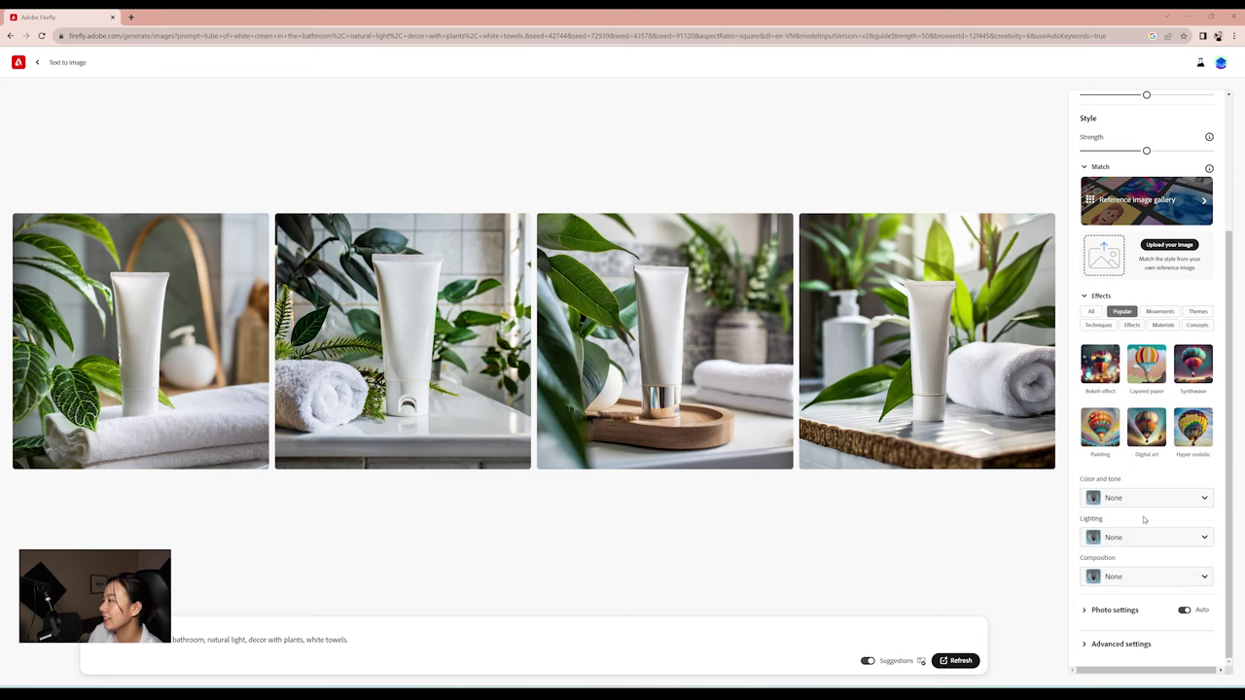
Expand the photo settings and set the shutter speed to 1/250s with a 50mm field of view
click(1086, 612)
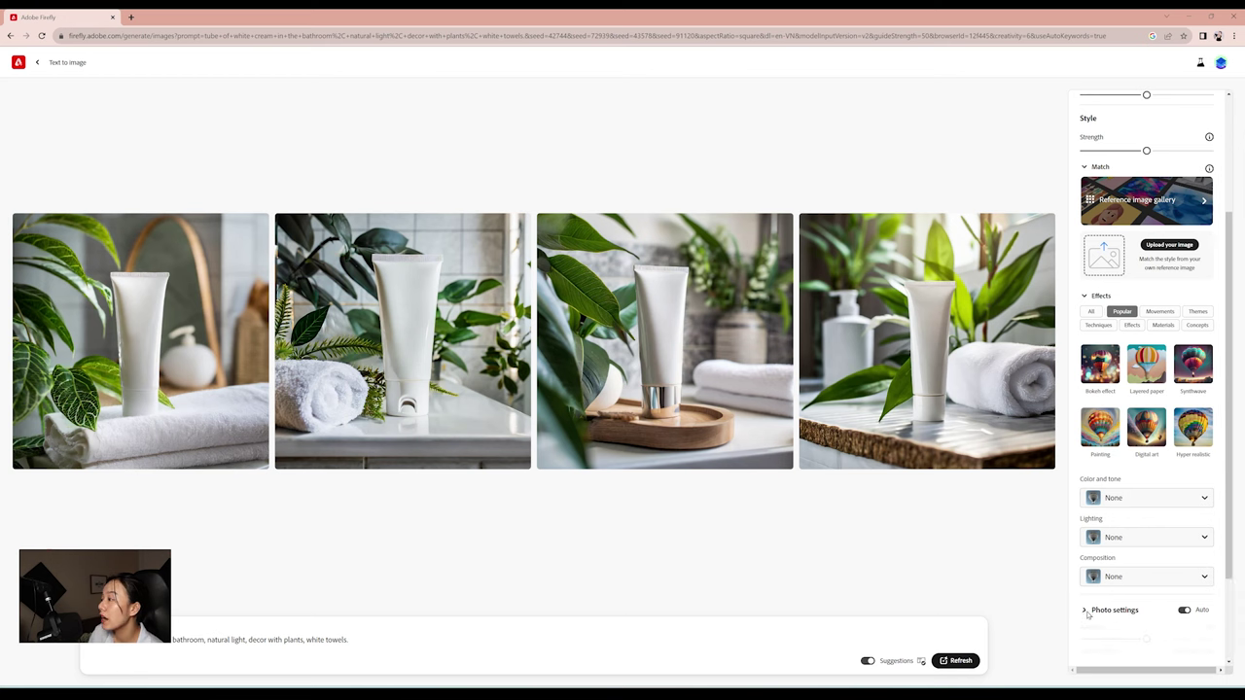
scroll(1181, 575, down, 2)
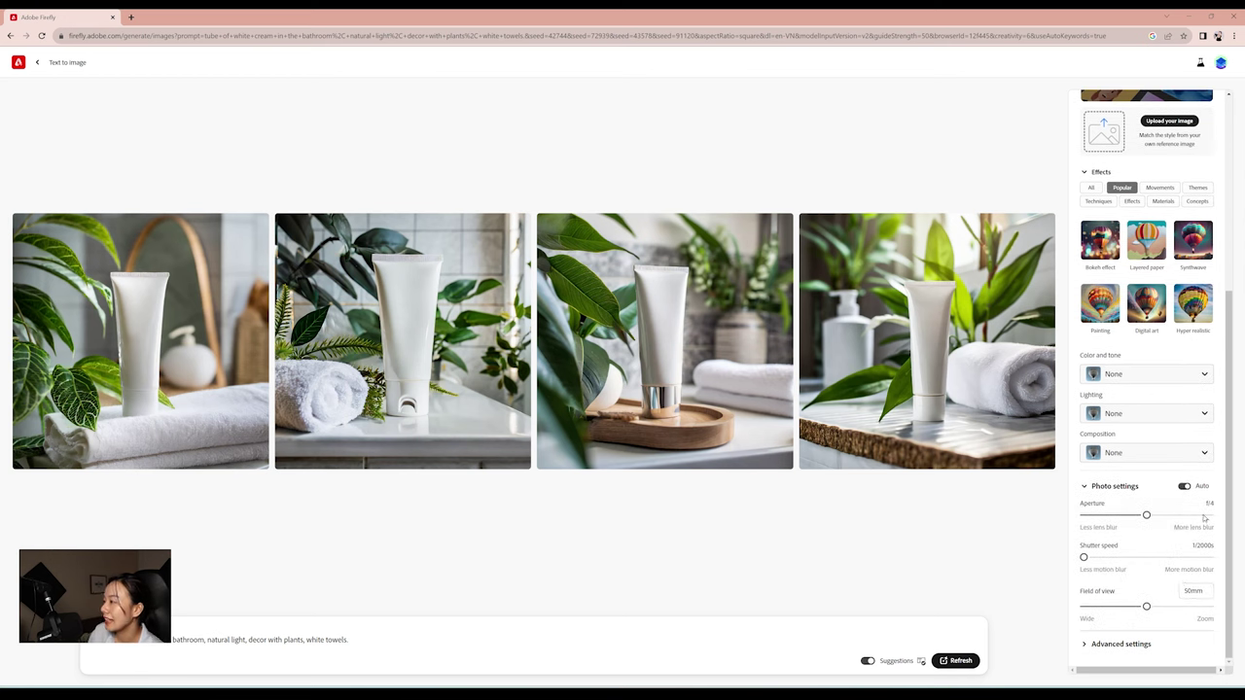
mouse_move(1204, 519)
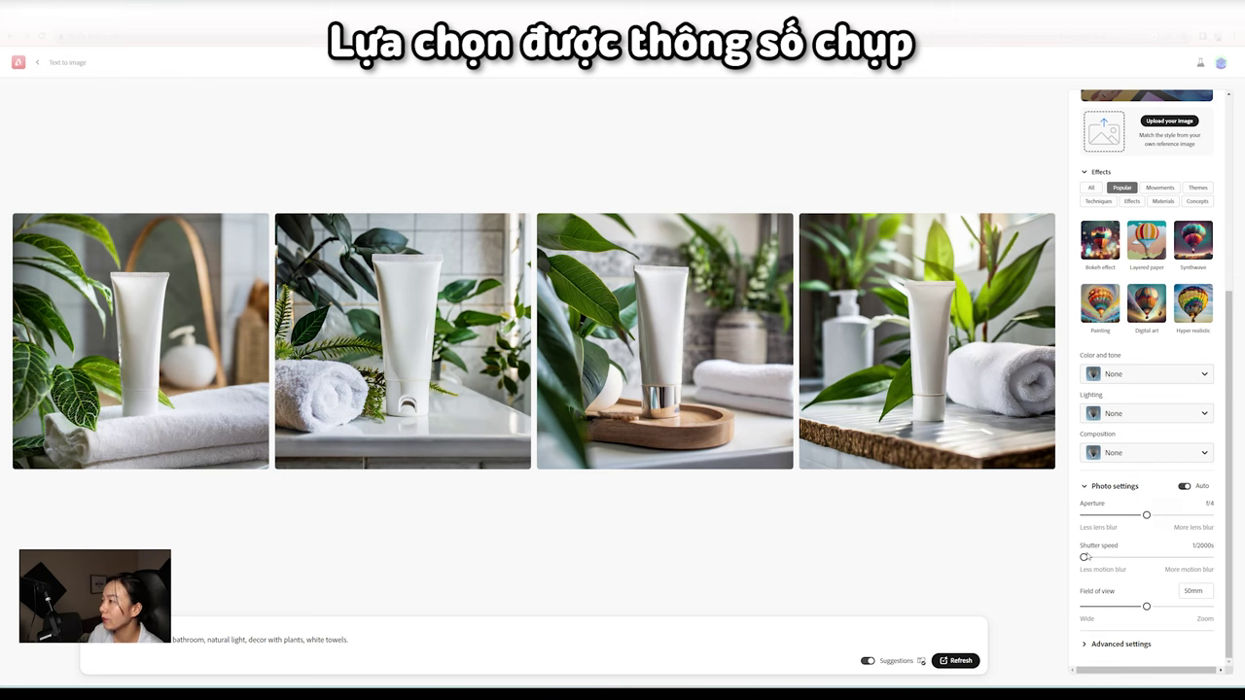
click(1172, 607)
click(1146, 607)
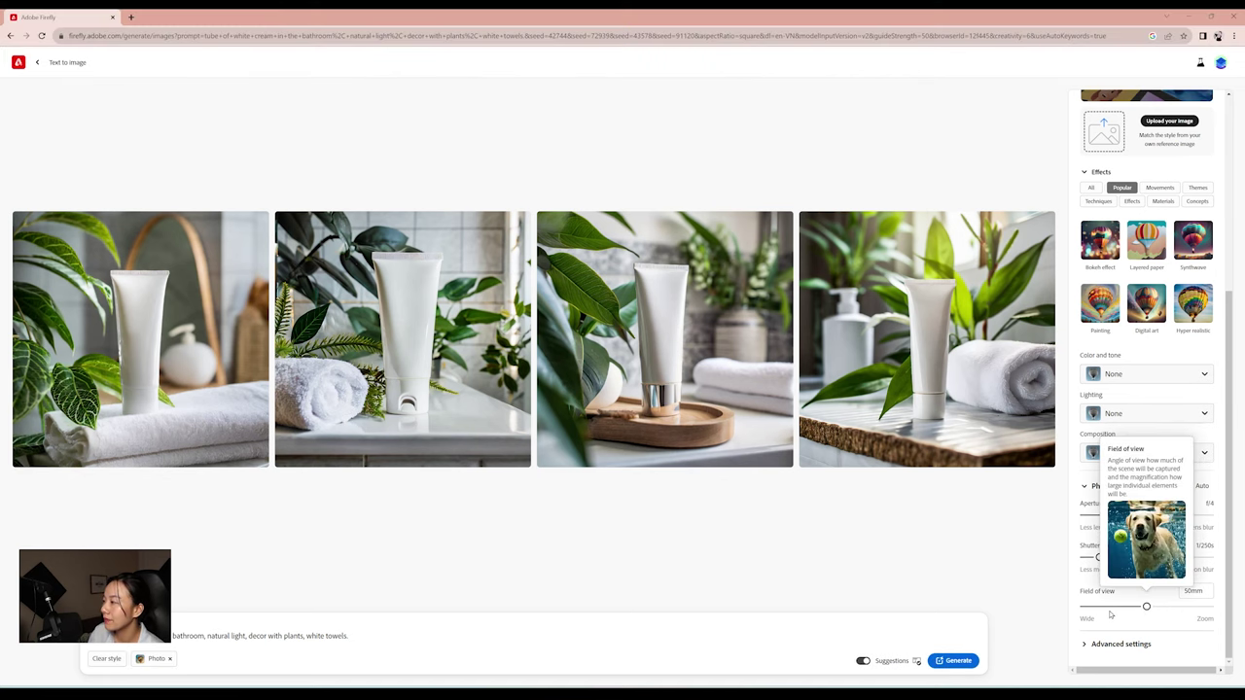
Expand the advanced settings to view the field for excluding elements from the image
click(1133, 645)
click(1133, 645)
click(1082, 646)
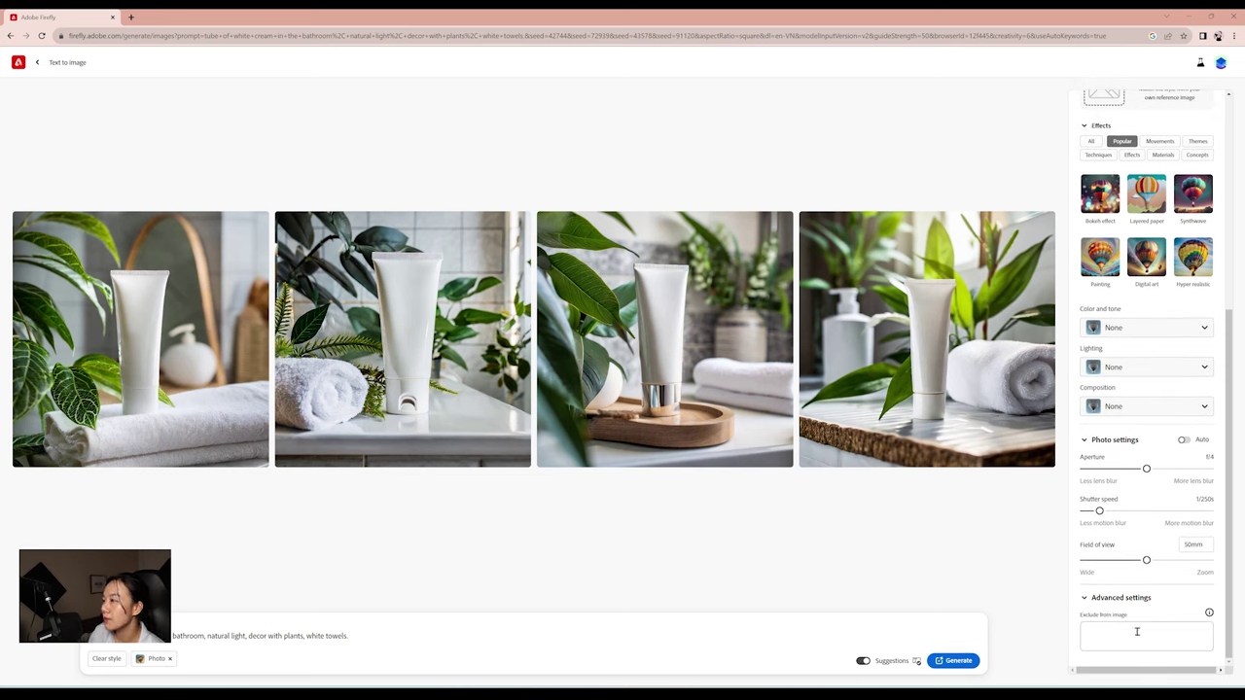
Enlarge the third generated image, with the tube on a wooden tray, and open its sharing options
scroll(1206, 631, up, 5)
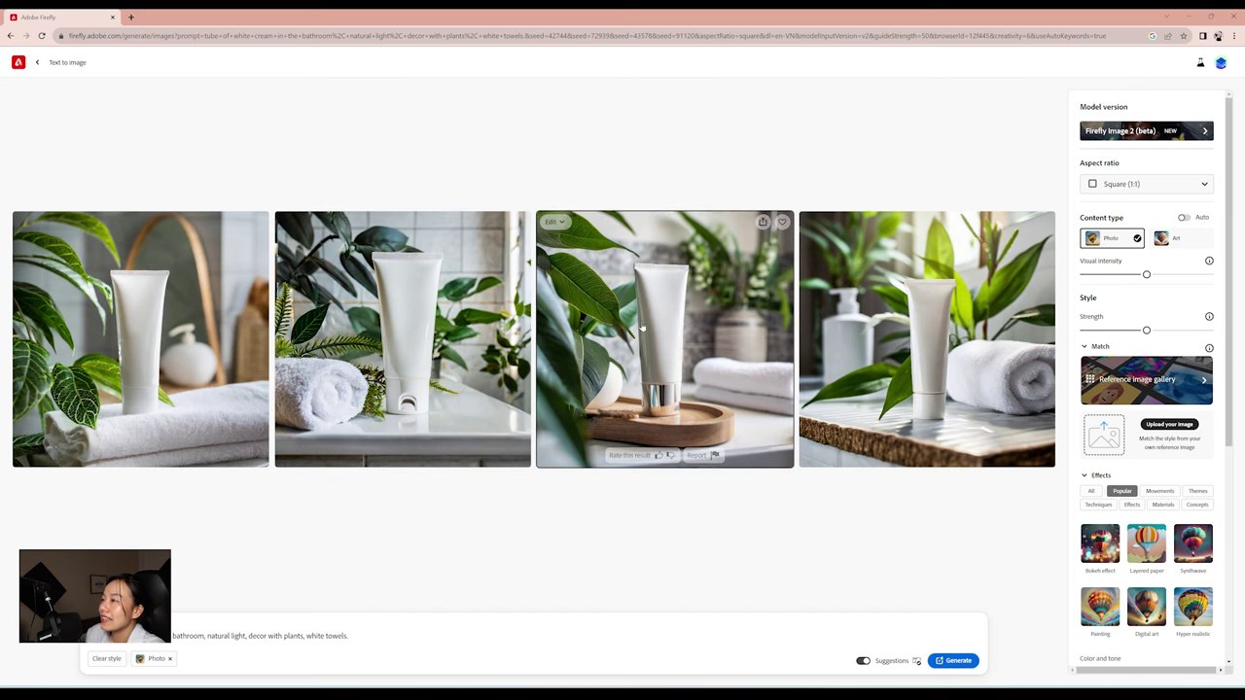
click(711, 334)
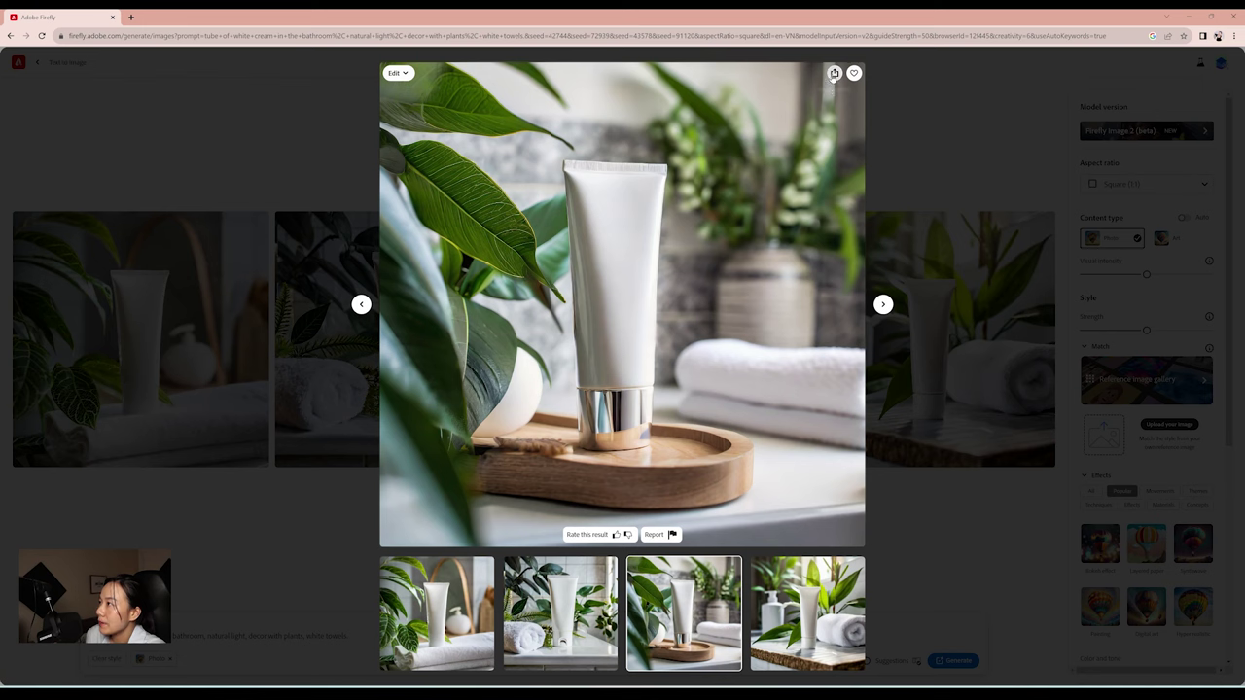
click(834, 73)
click(958, 122)
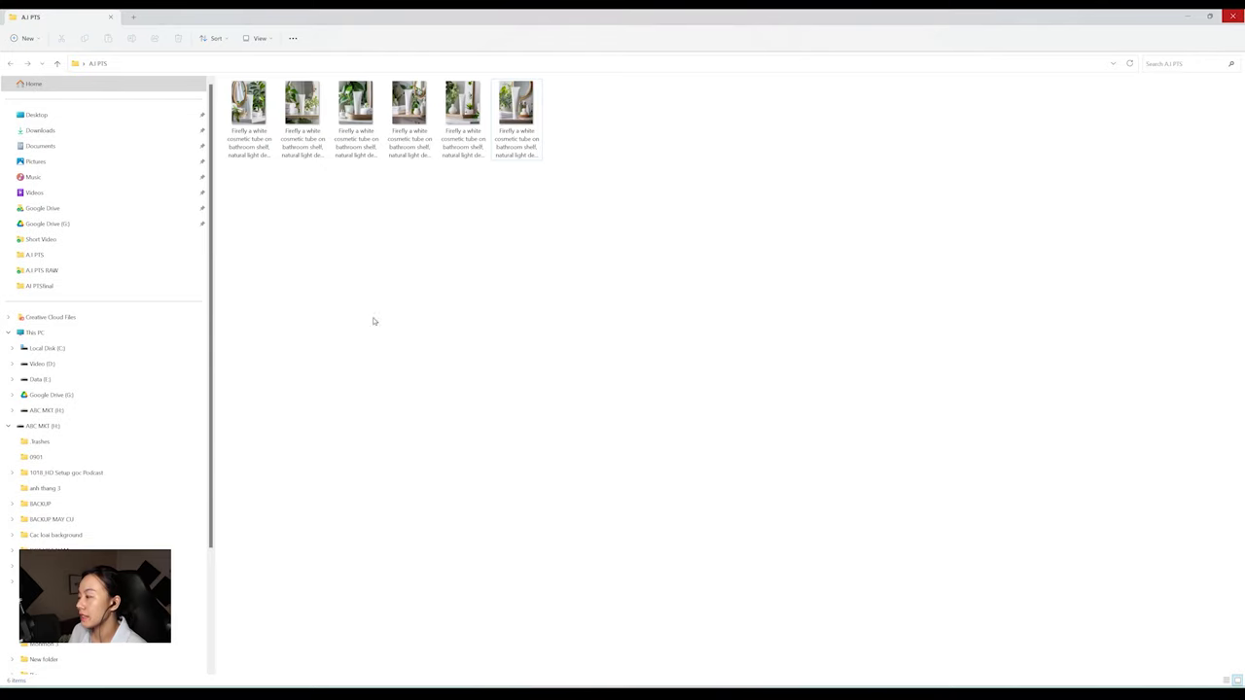
Open the first Firefly tube image in the folder and page through to the fourth one, with the mirror and folded towels
double_click(247, 109)
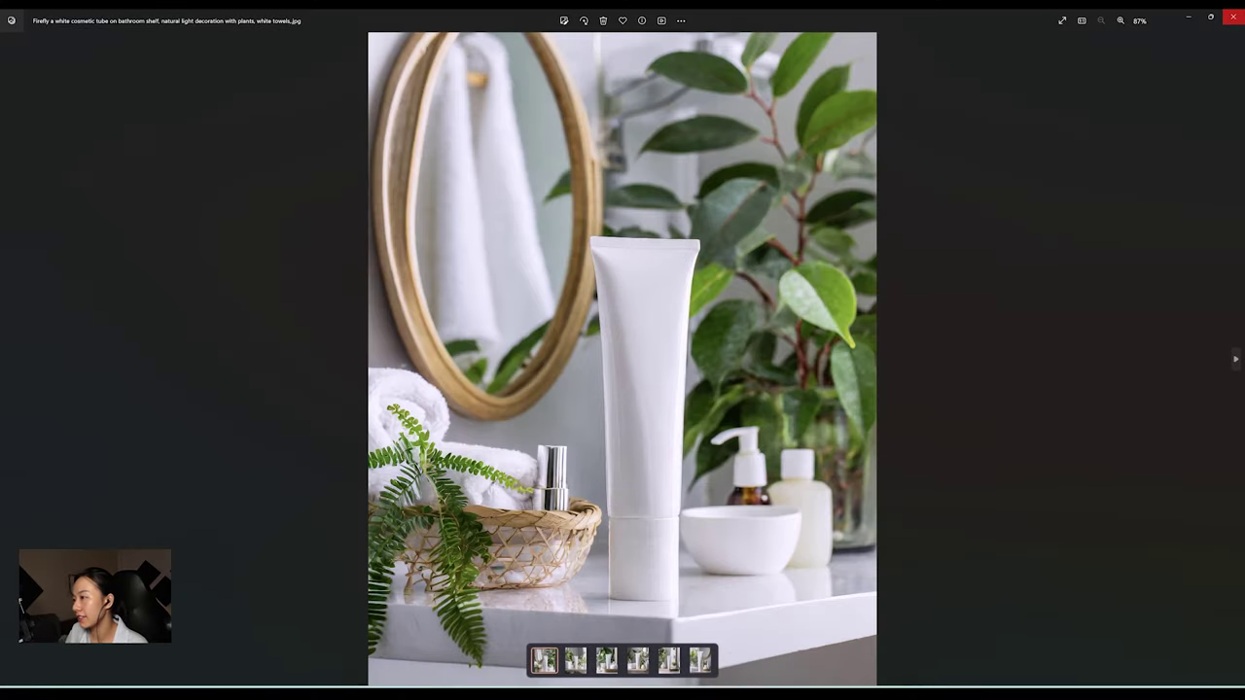
key(Right)
key(Right)
key(Right)
key(Left)
key(Right)
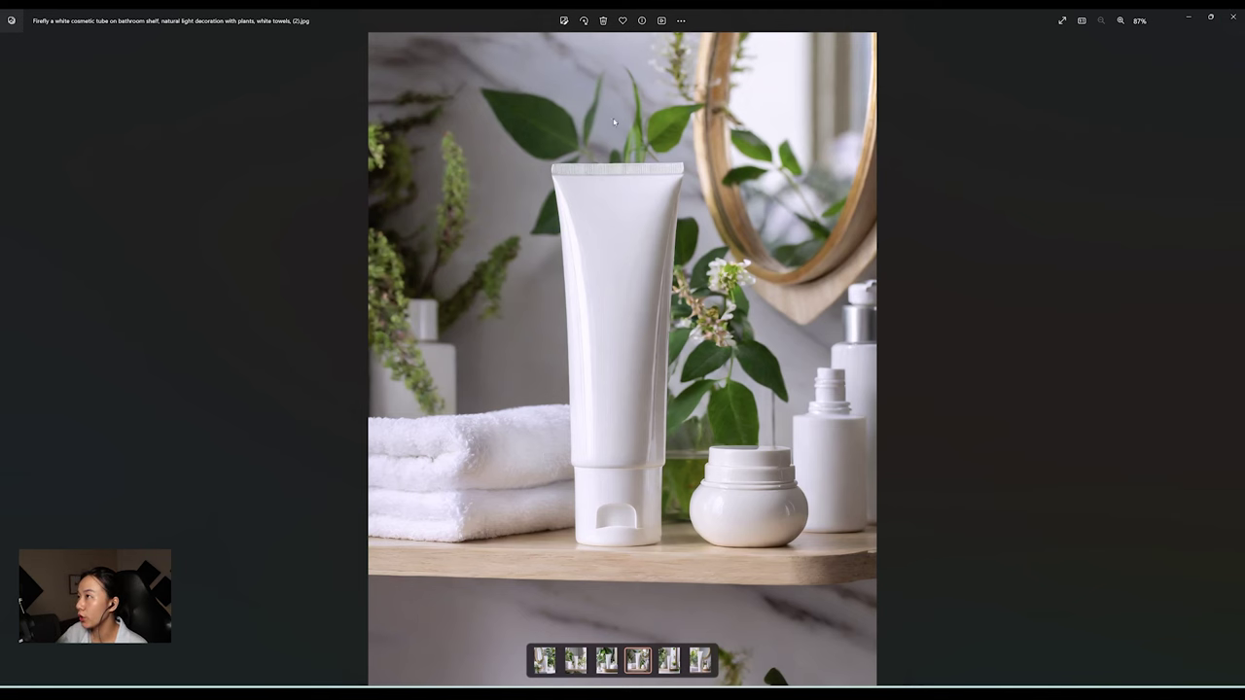
Examine the tube, its cap and the wooden shelf up close in the current image
scroll(681, 330, up, 3)
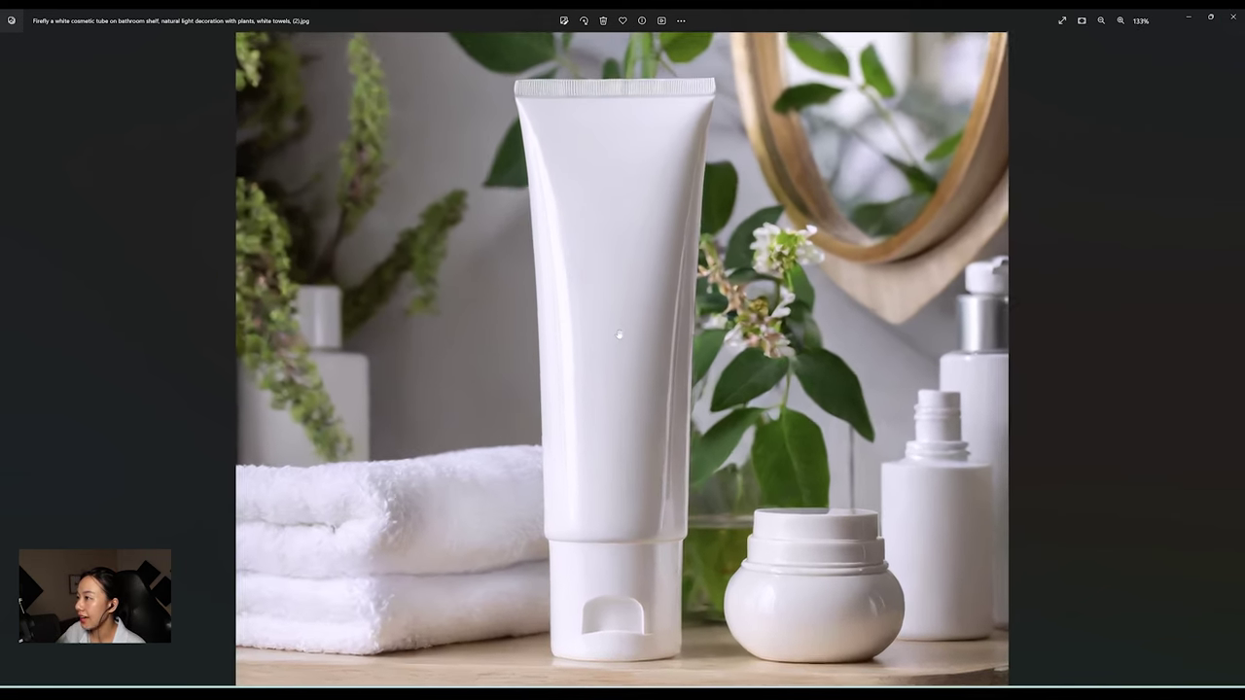
scroll(642, 528, down, 3)
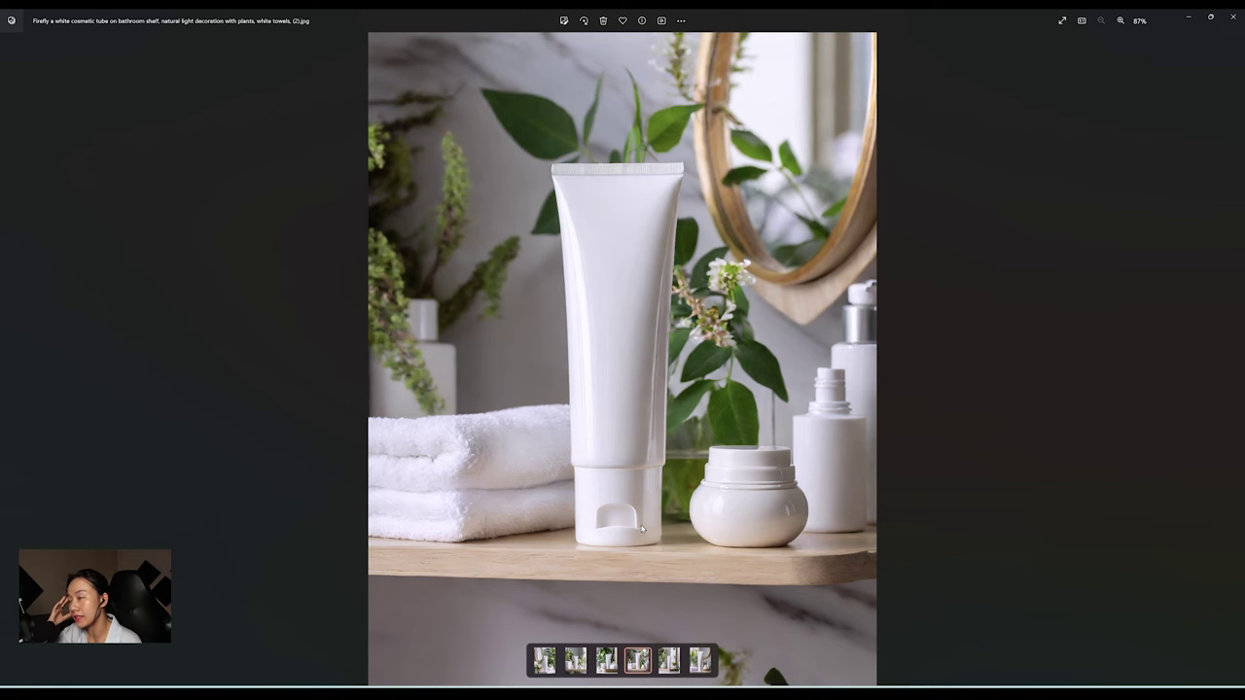
scroll(641, 525, up, 5)
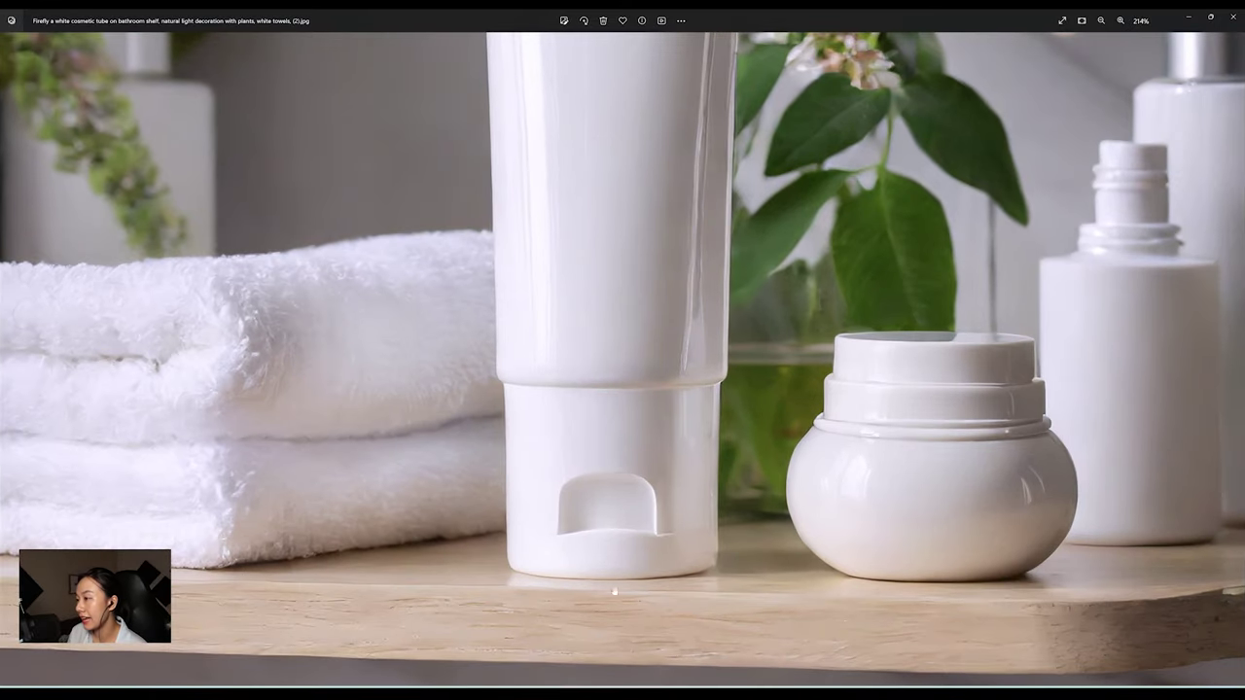
scroll(588, 525, up, 2)
scroll(588, 526, down, 7)
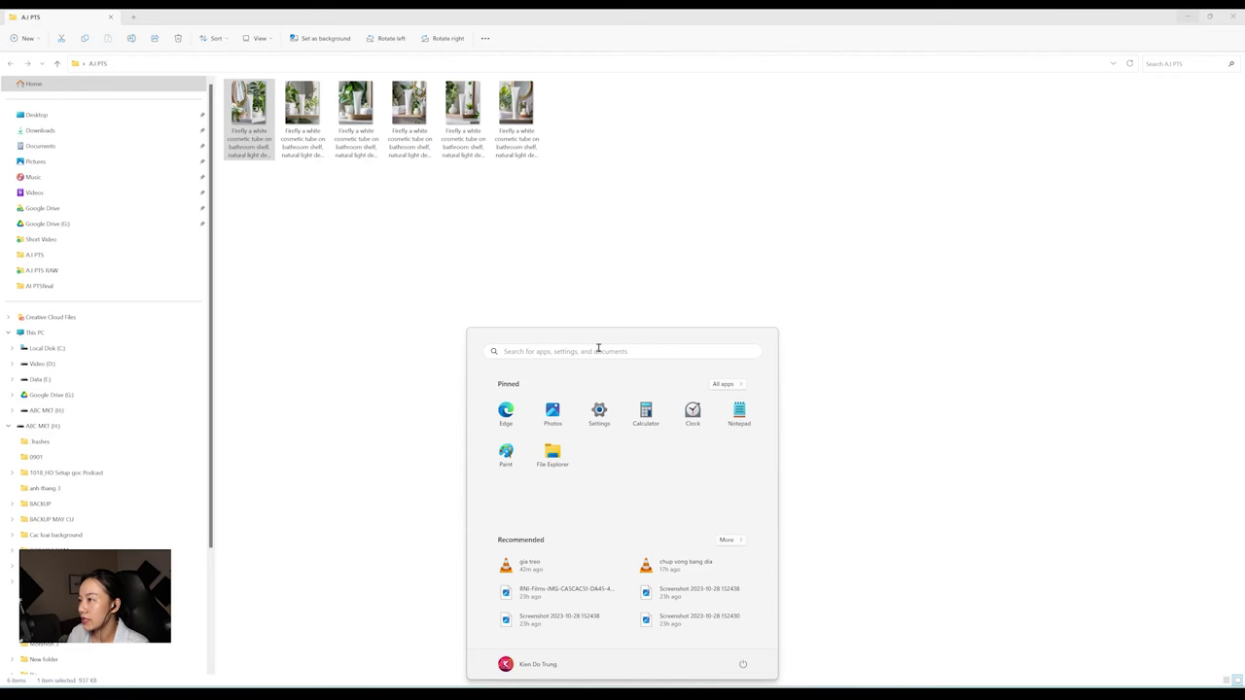
Find and launch Topaz Gigapixel AI
click(597, 351)
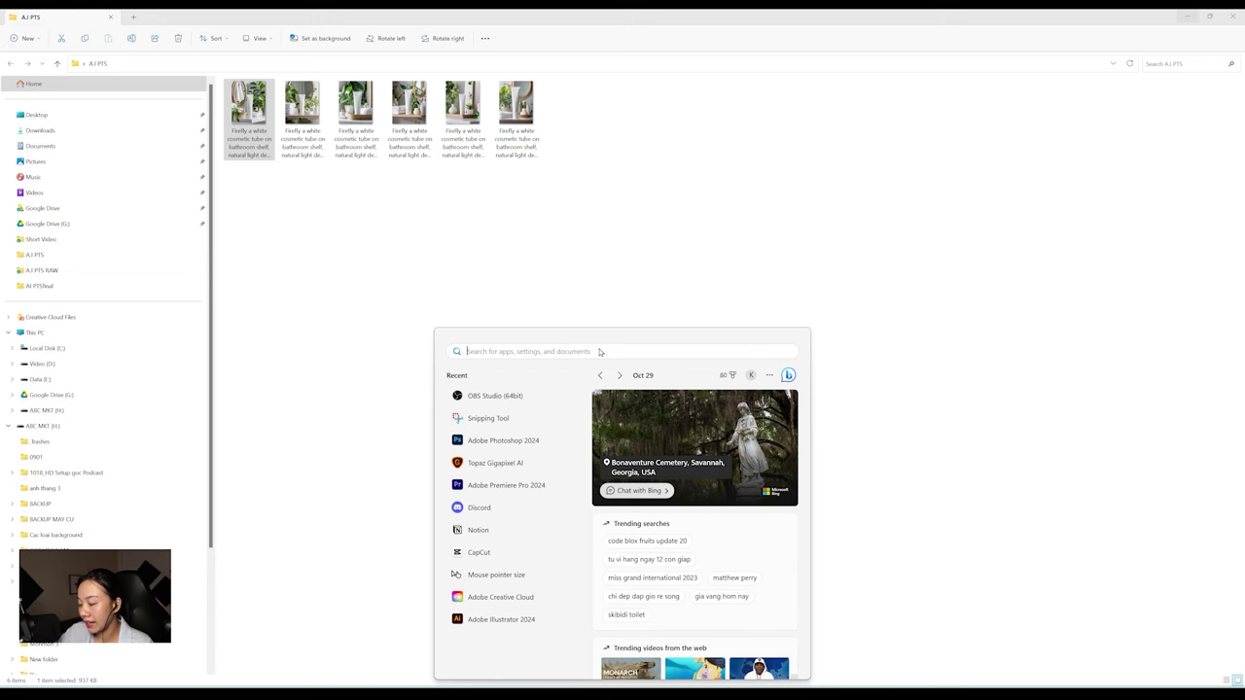
text(top)
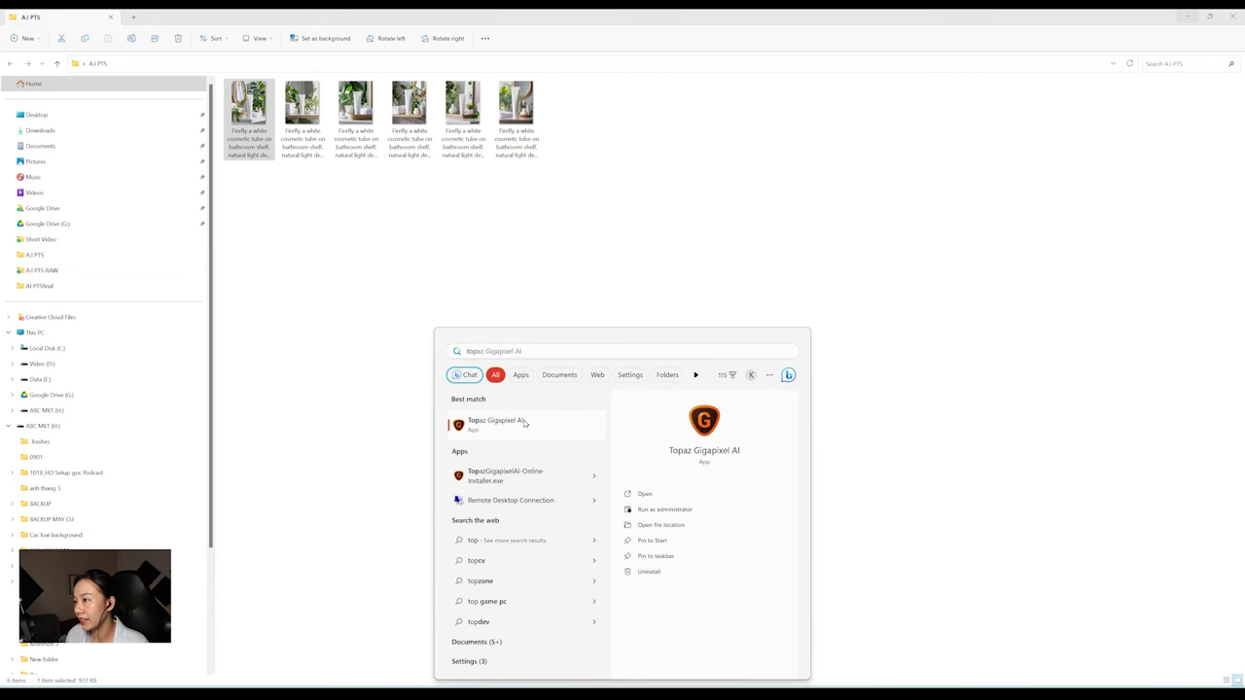
click(524, 423)
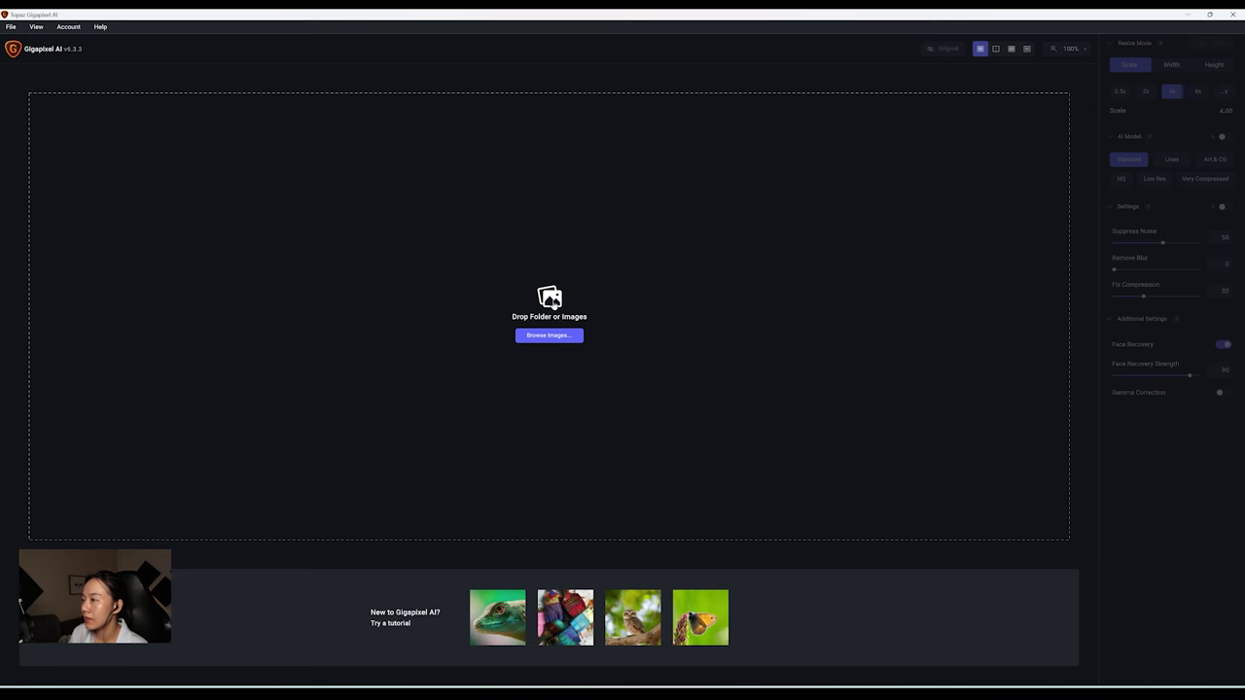
Load the first Firefly tube image, with the round mirror and fern basket, for upscaling
click(529, 339)
click(180, 131)
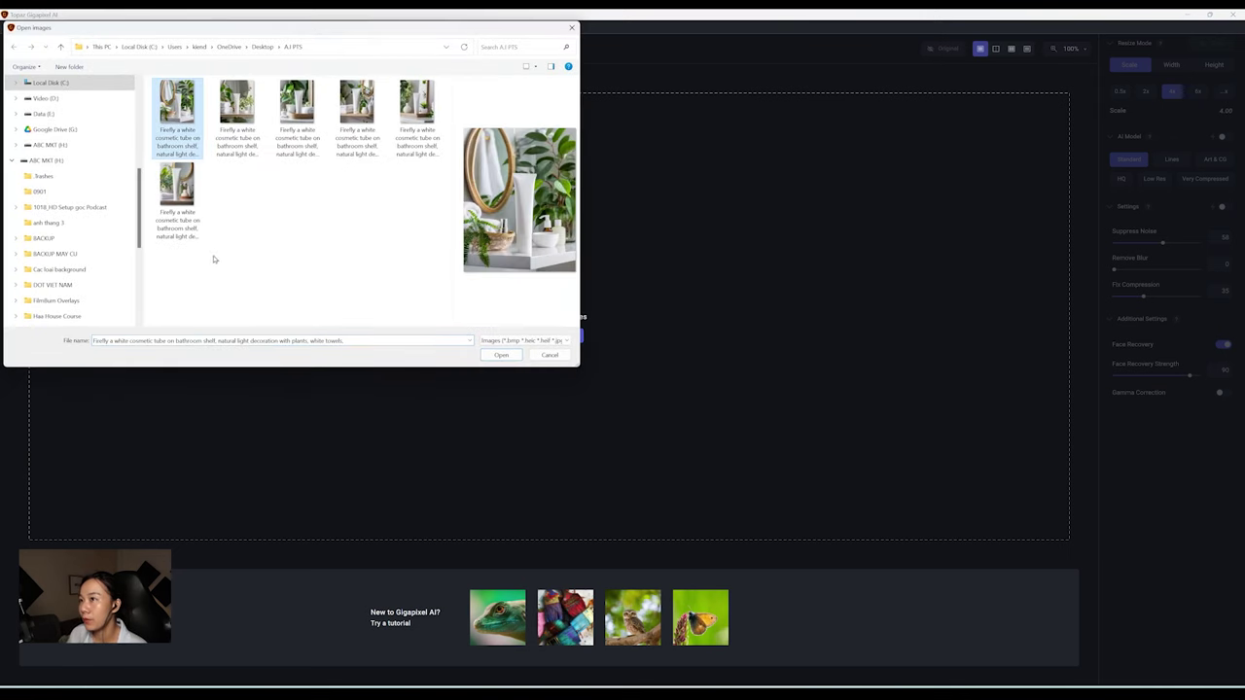
click(501, 354)
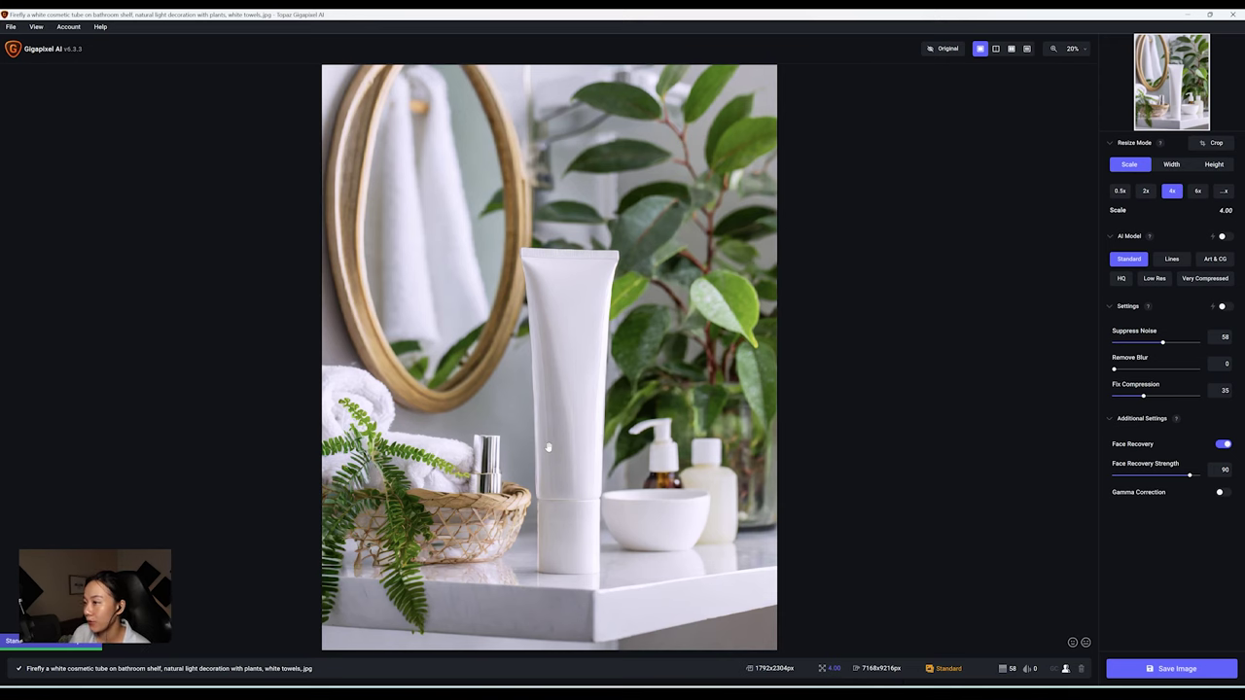
Check the tube's detail up close, then save the 4x Standard upscale in its source format and source directory
scroll(547, 448, up, 5)
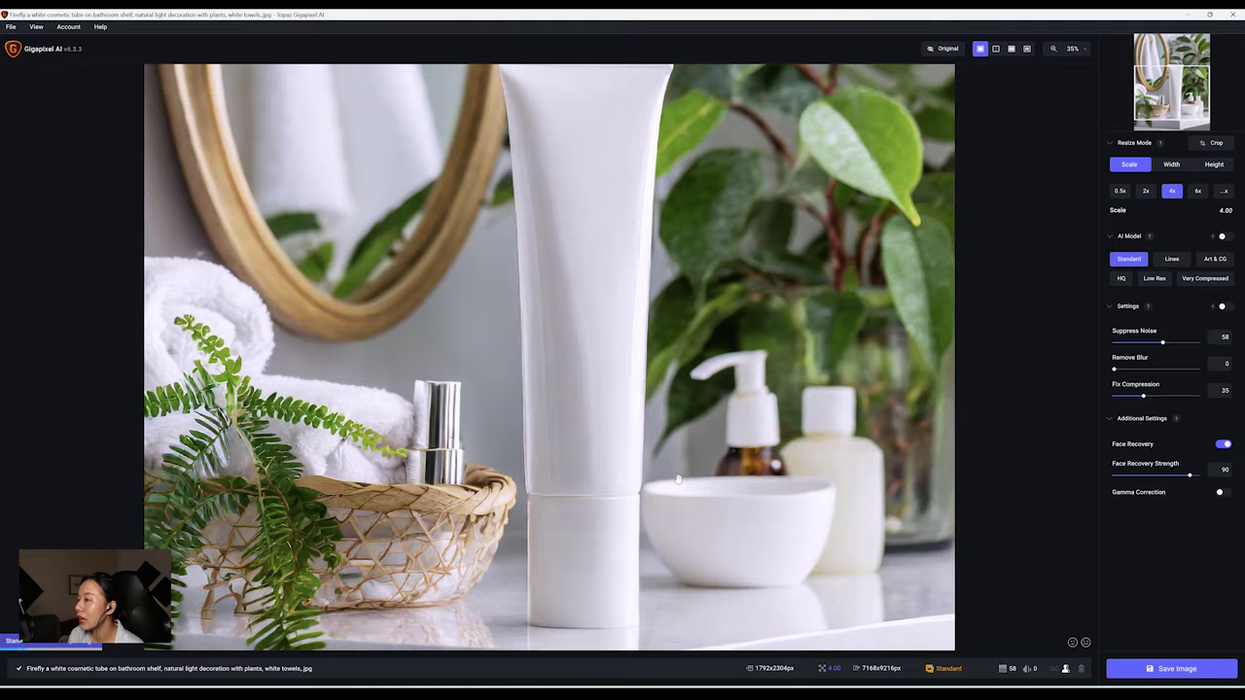
scroll(678, 477, down, 3)
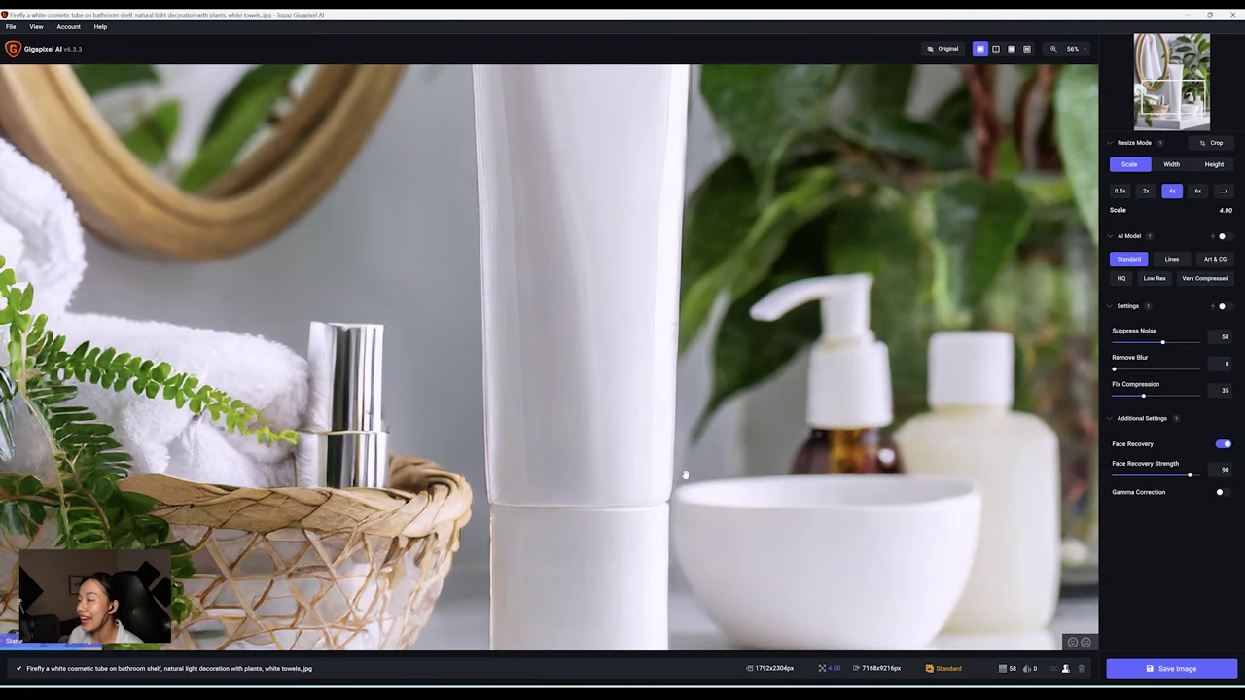
scroll(778, 433, down, 2)
click(1196, 671)
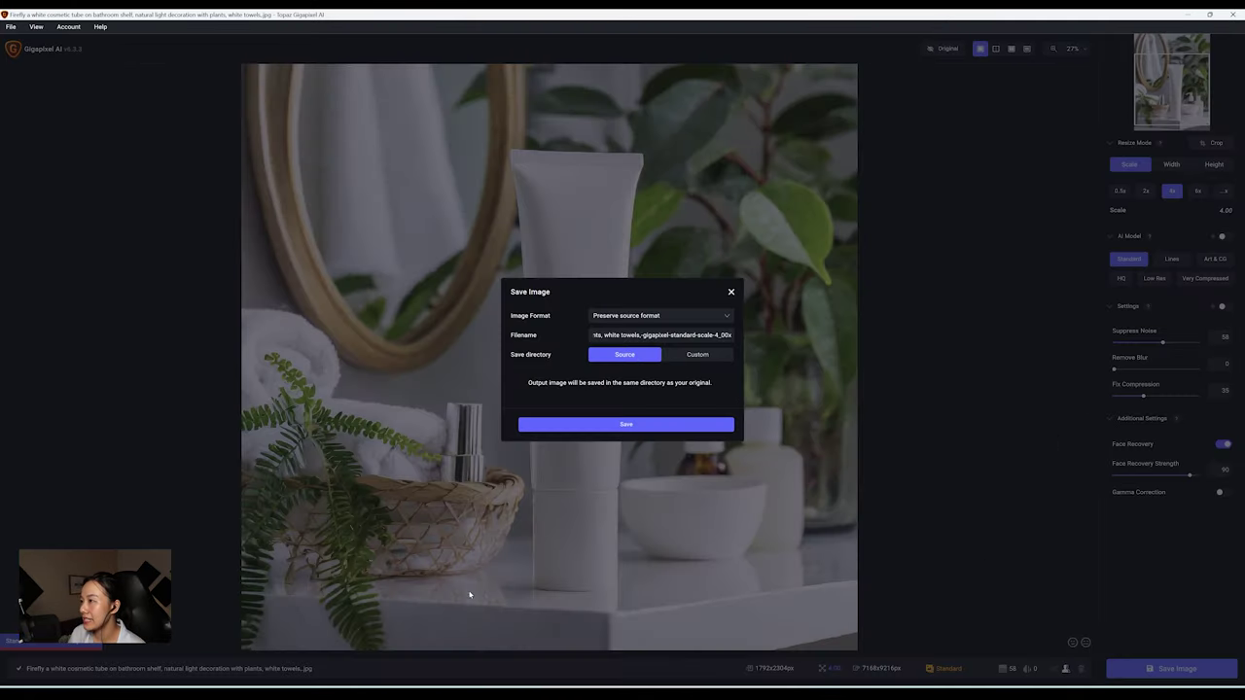
click(658, 425)
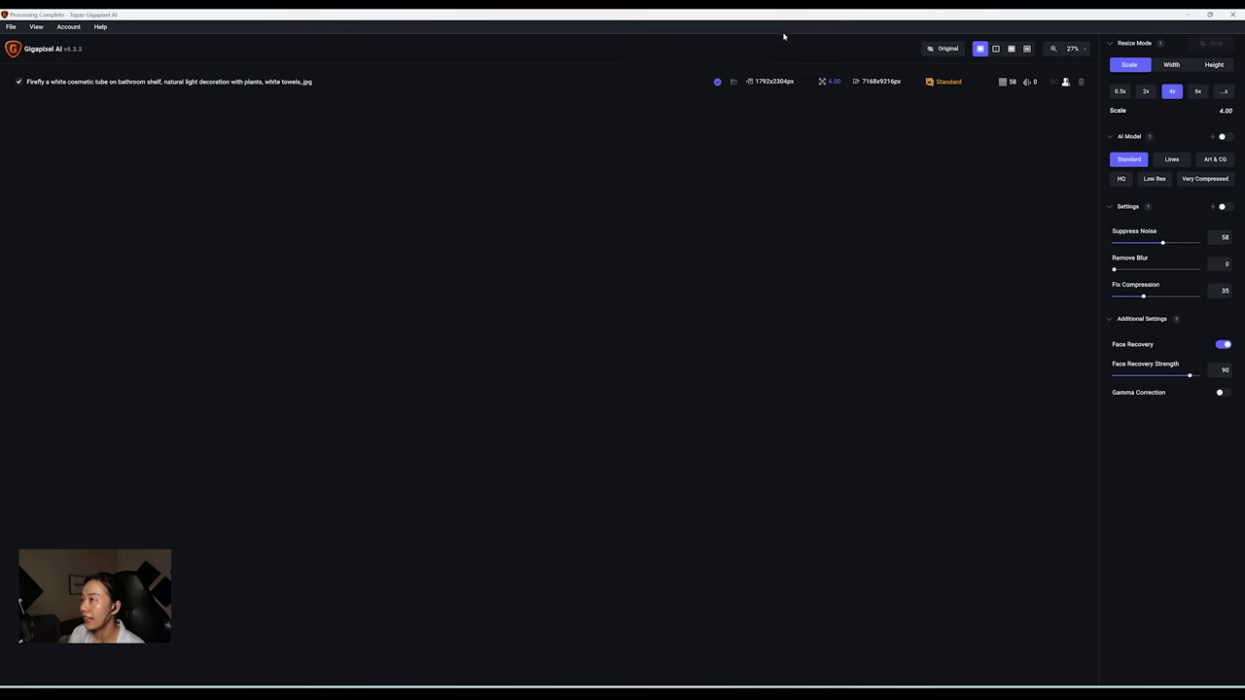
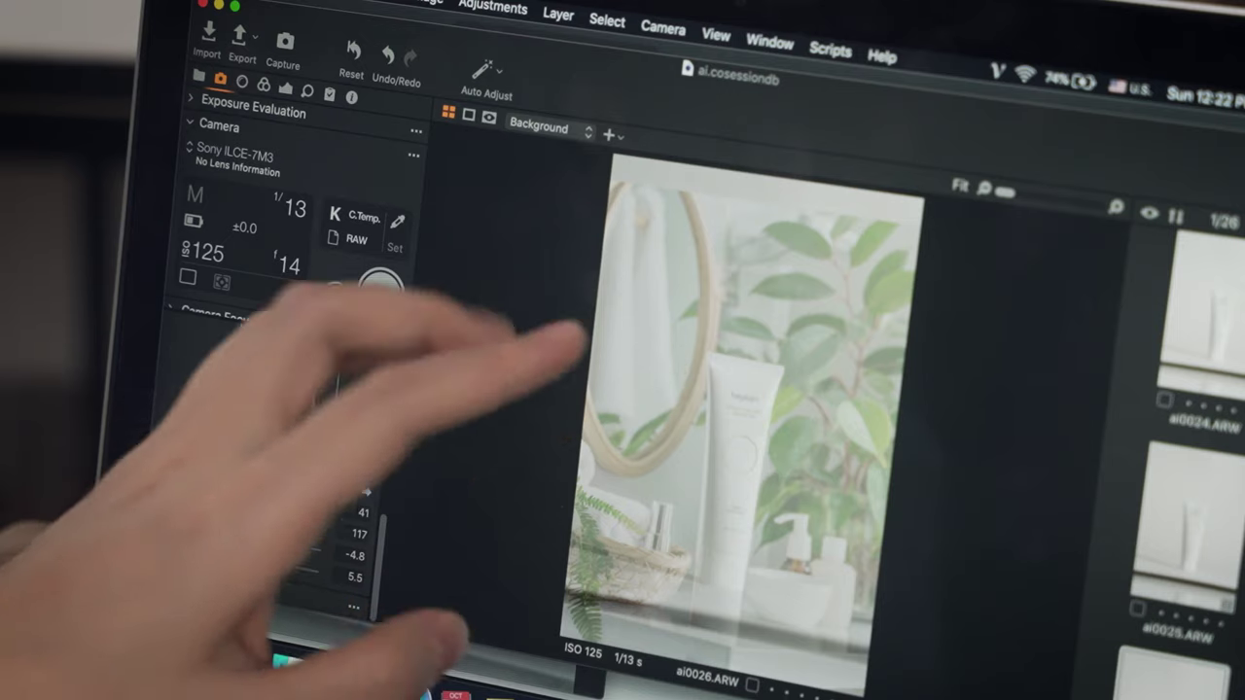
drag(268, 505, 289, 518)
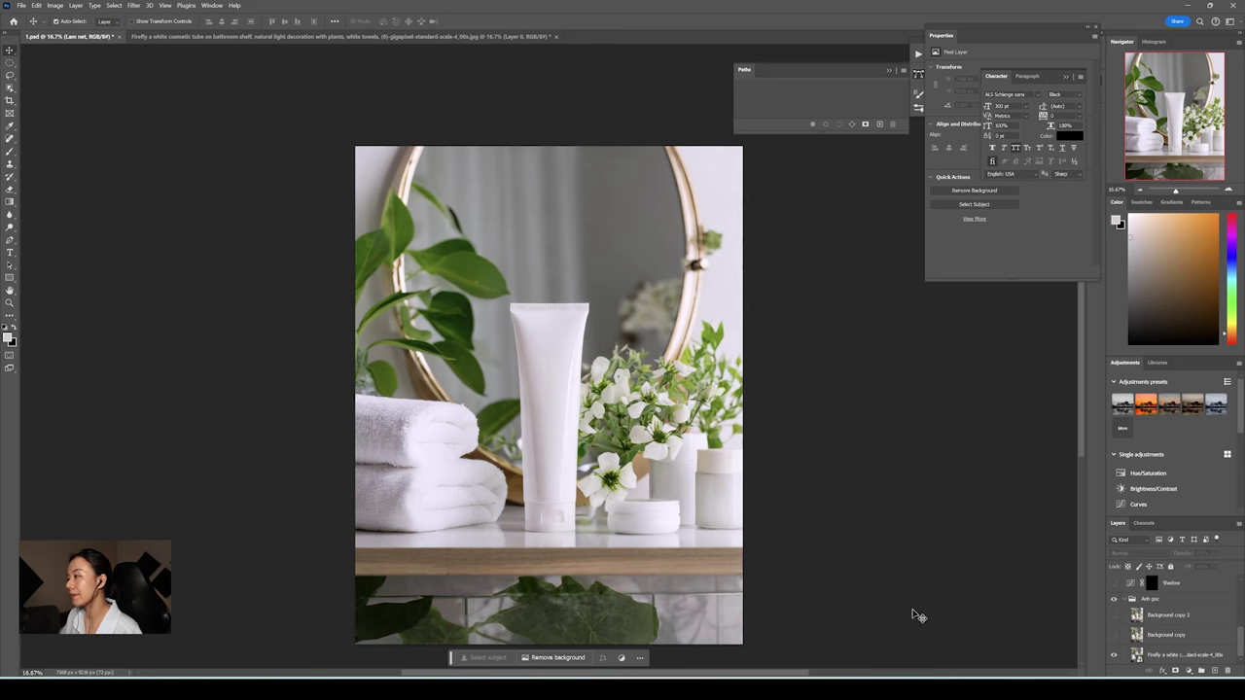
Show the Background copy and Background copy 2 layers in the Anh goc group
scroll(933, 618, down, 1)
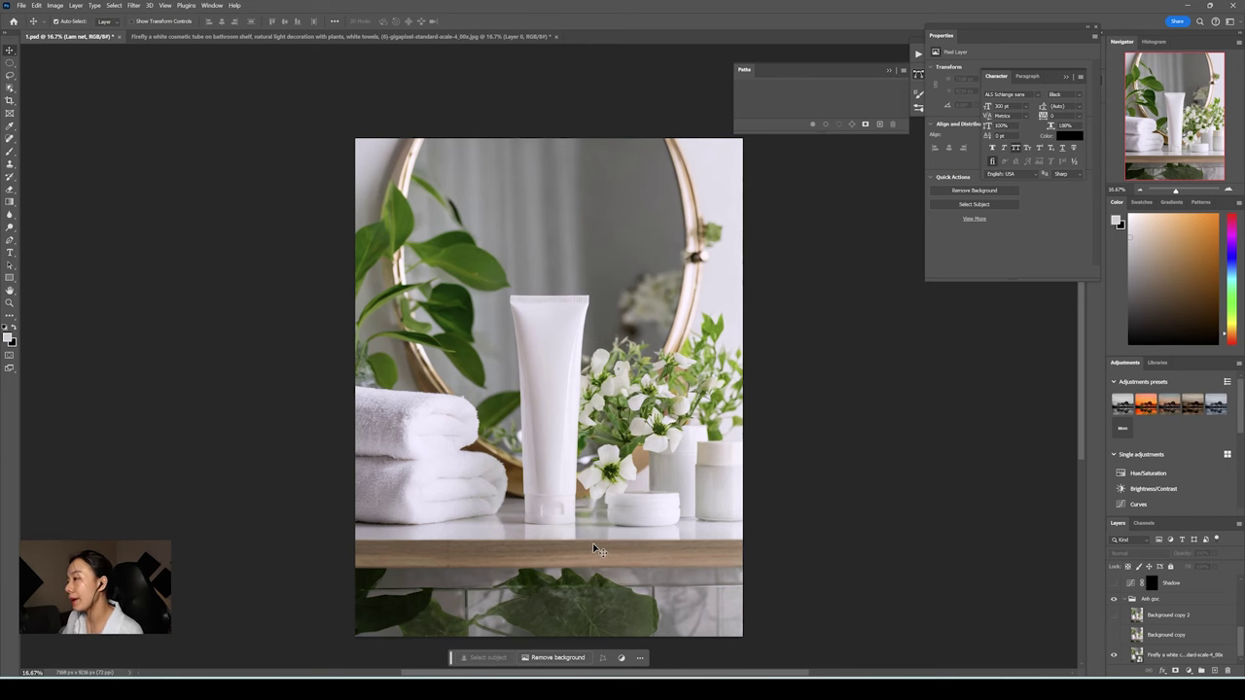
click(1115, 636)
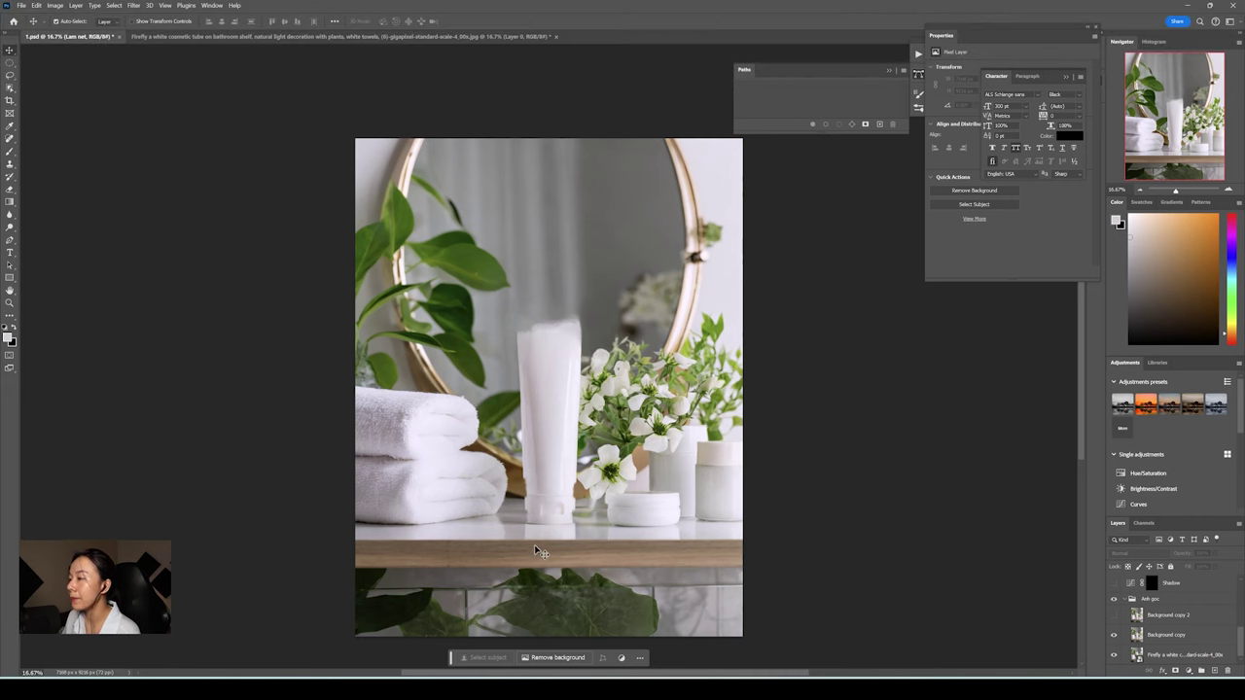
scroll(541, 547, up, 1)
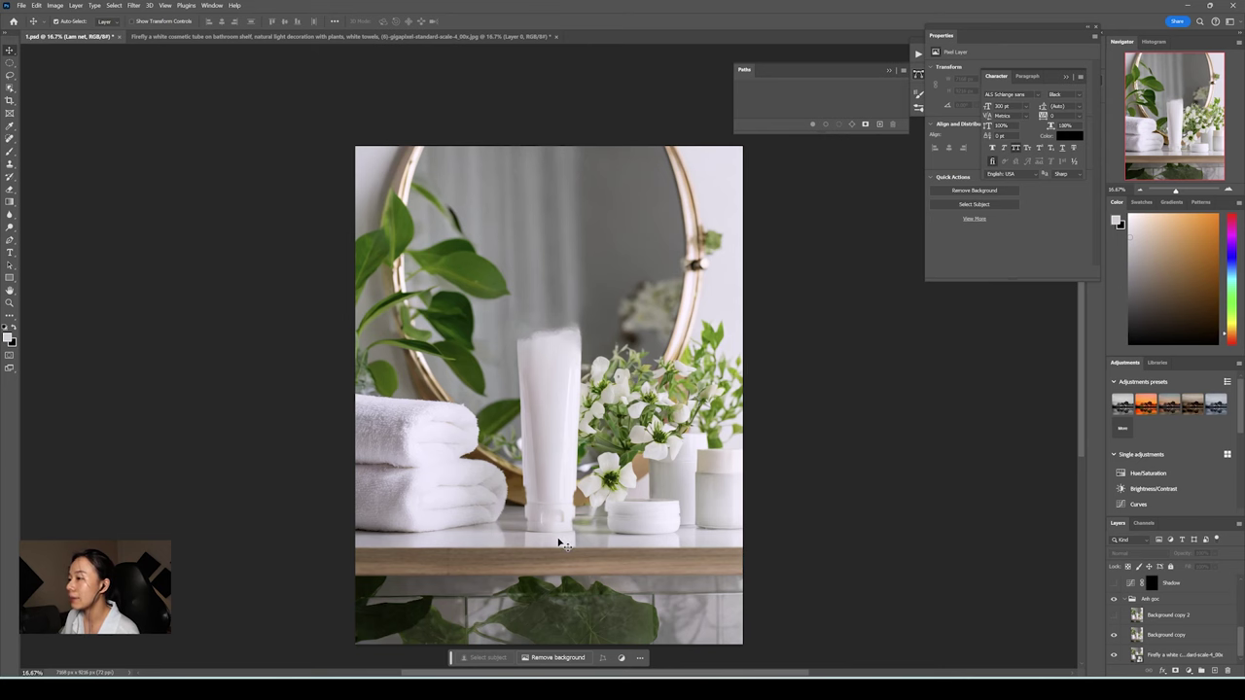
key(ctrl+plus)
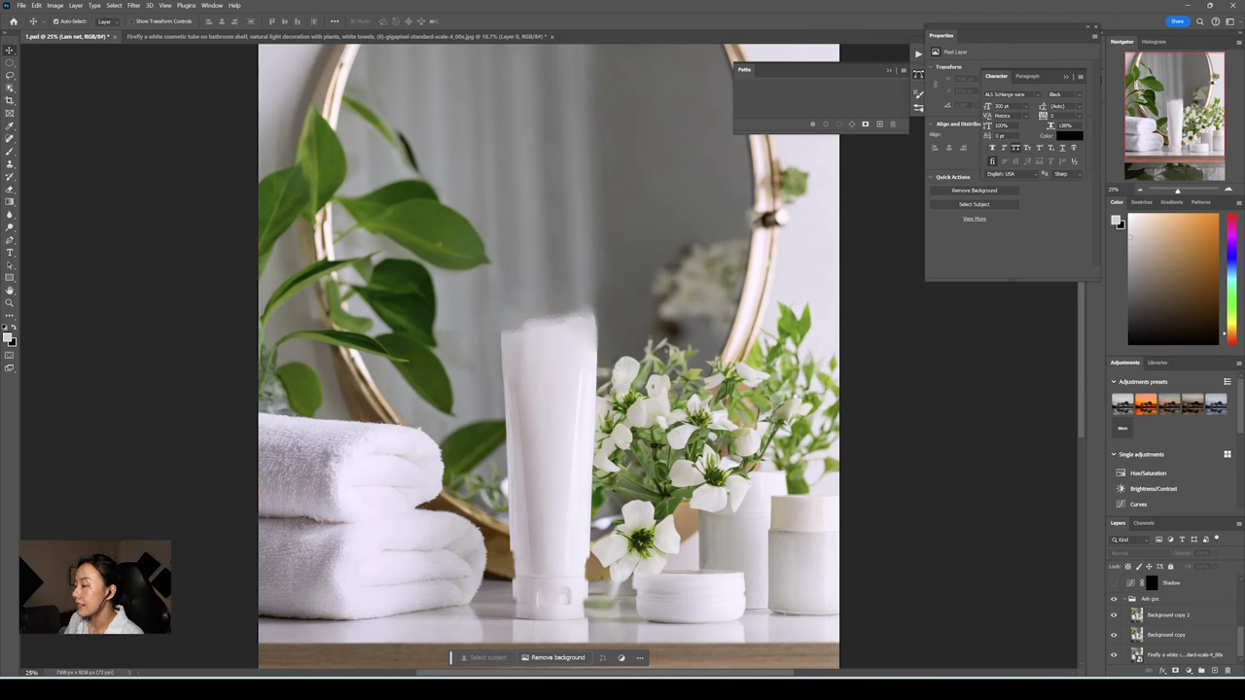
Show Layer 1 with the beplain tube and check the cutout alone by temporarily hiding the Anh goc group
scroll(1112, 615, up, 2)
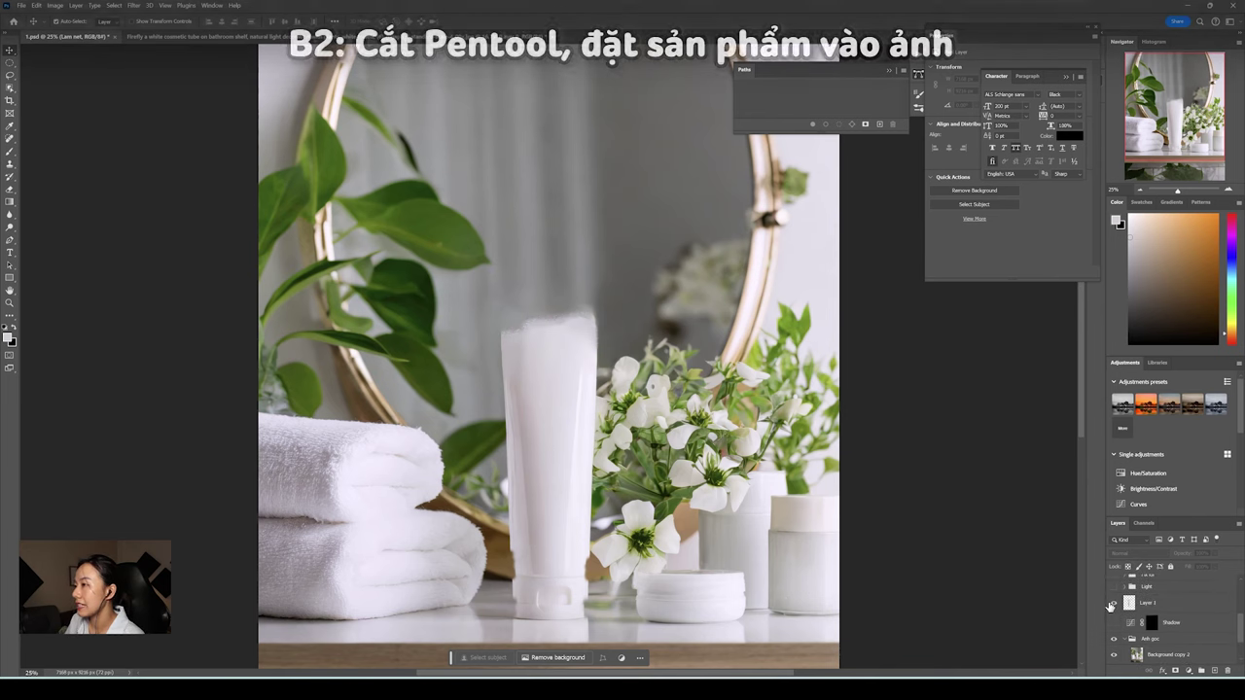
click(1114, 603)
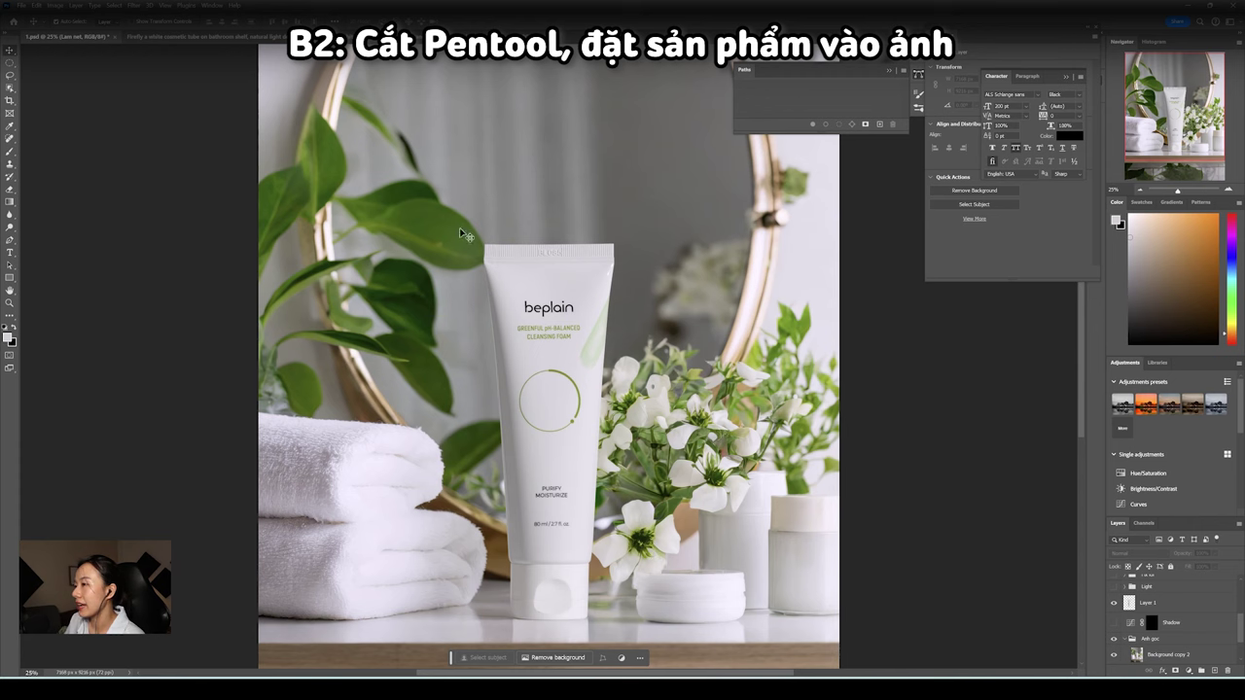
click(1113, 638)
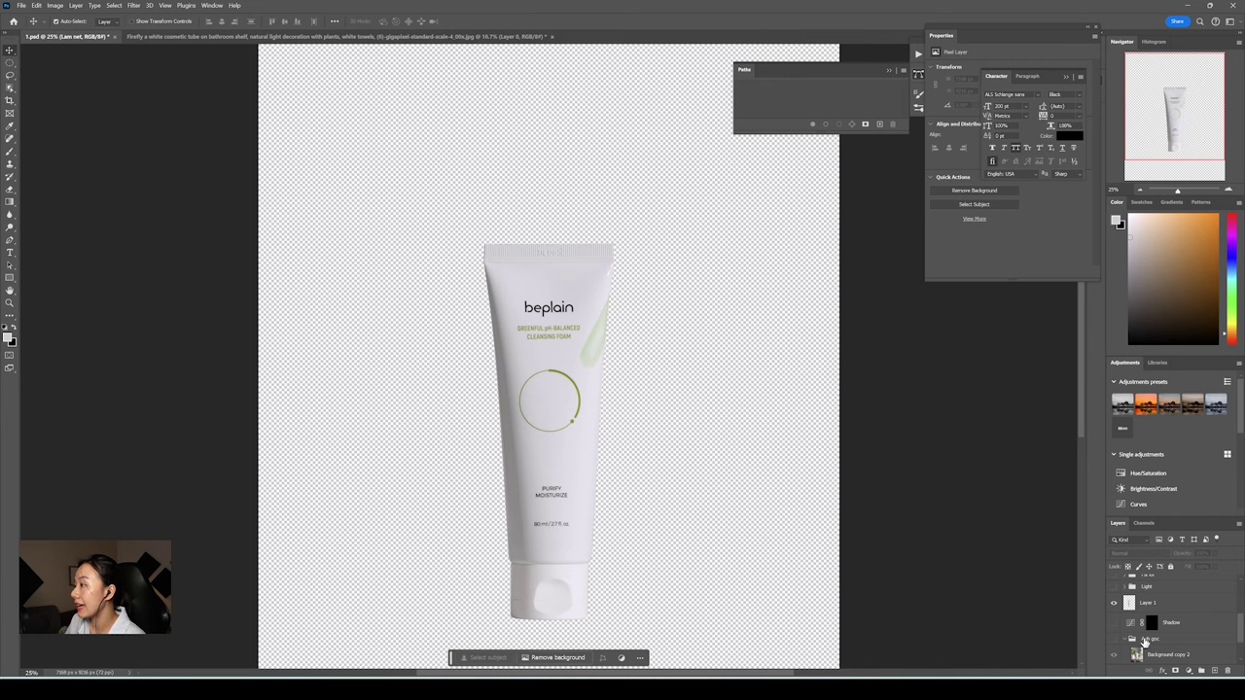
click(1115, 639)
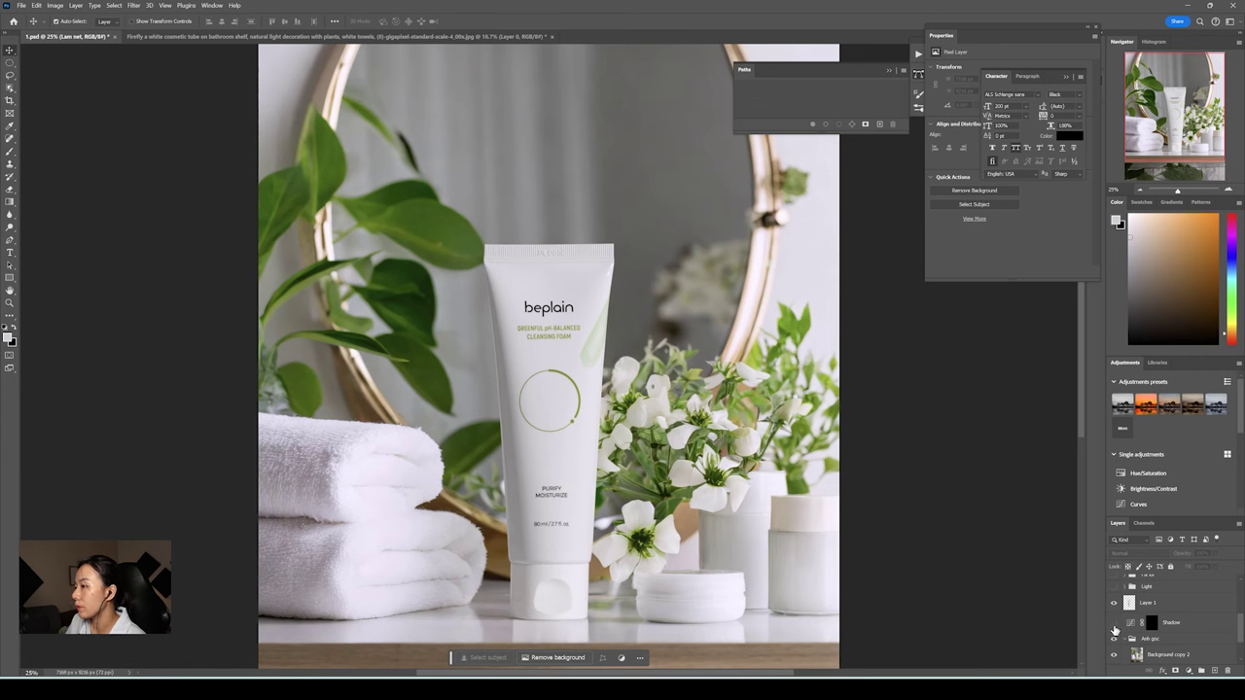
Show the Shadow adjustment layer and inspect the shadow where the tube's cap meets the shelf
scroll(666, 589, down, 3)
scroll(614, 567, left, 1)
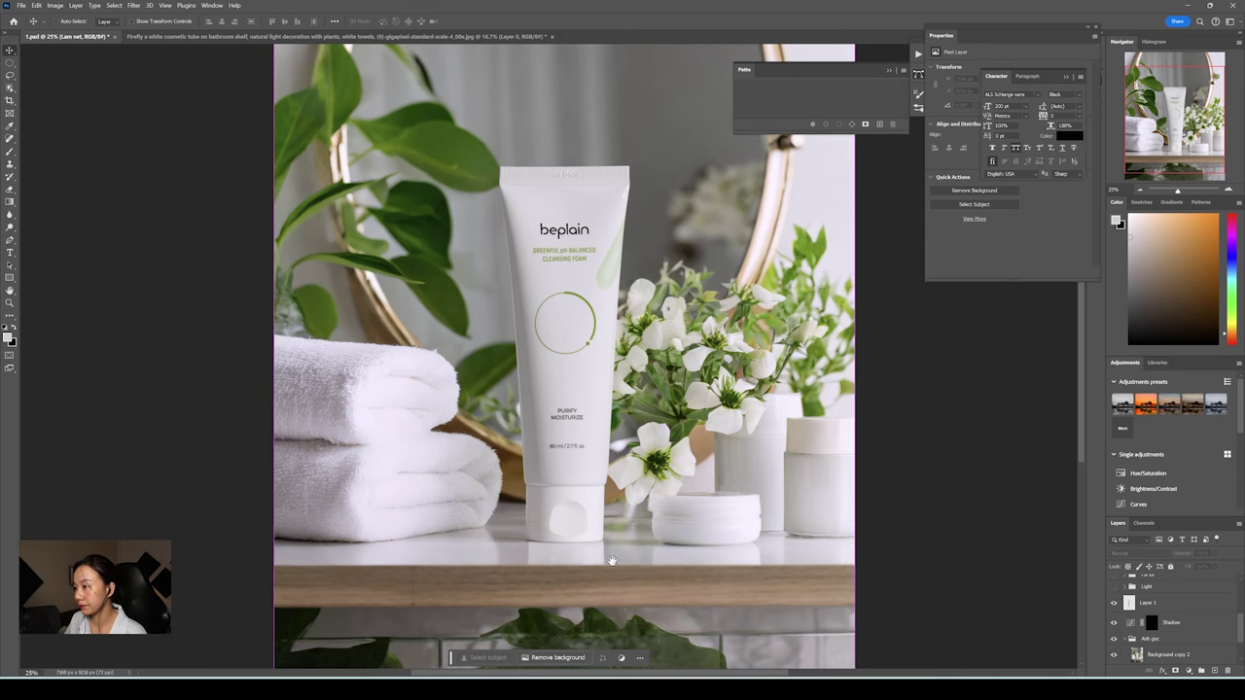
scroll(611, 561, up, 2)
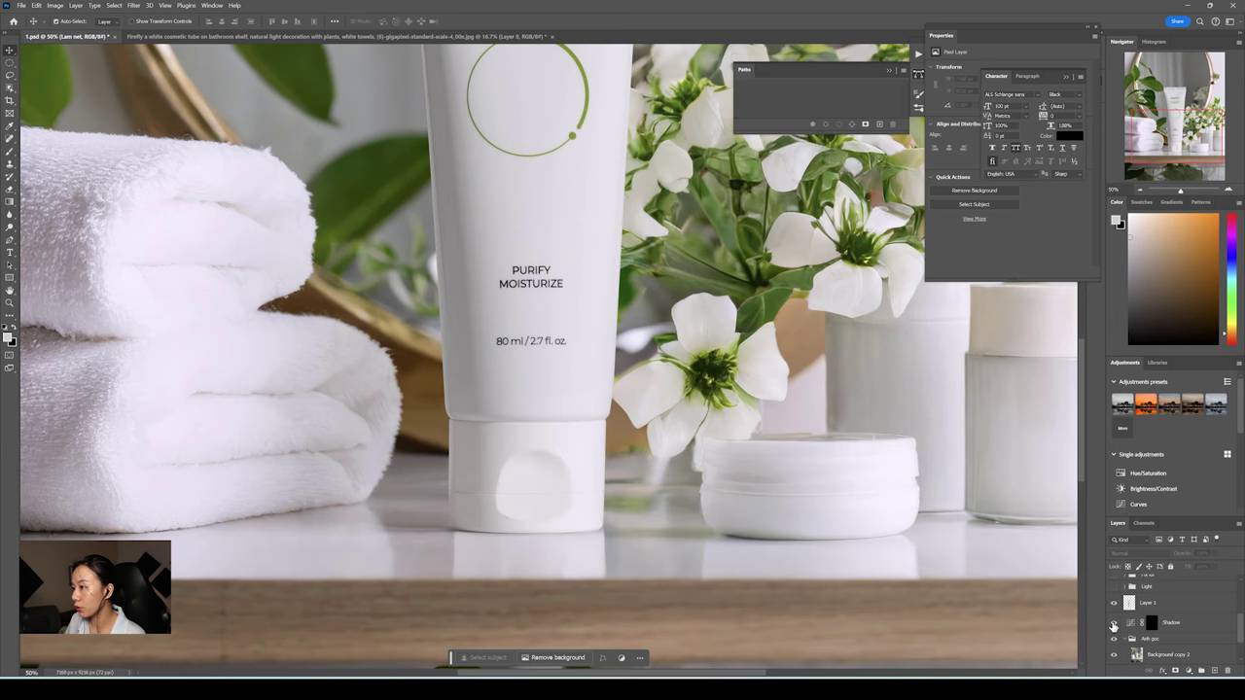
scroll(665, 527, down, 2)
scroll(665, 526, down, 1)
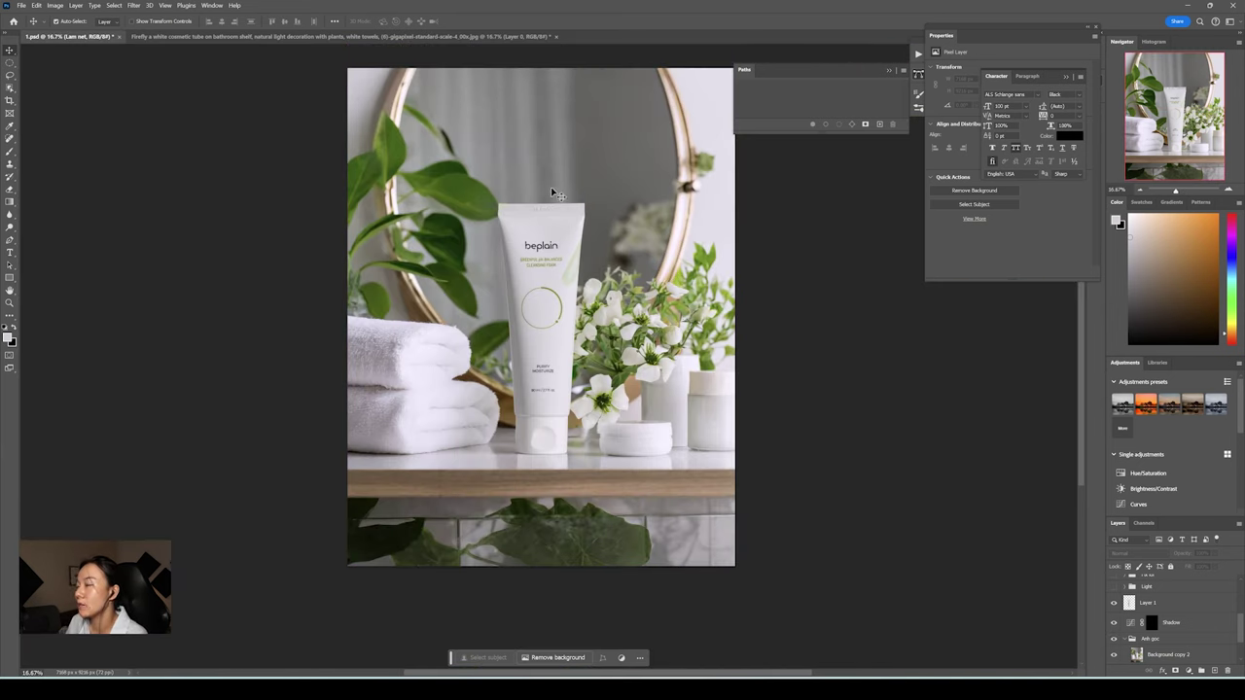
Expand the Light group and show it with its Curves 1 and Curves 2 adjustments
scroll(1185, 631, up, 1)
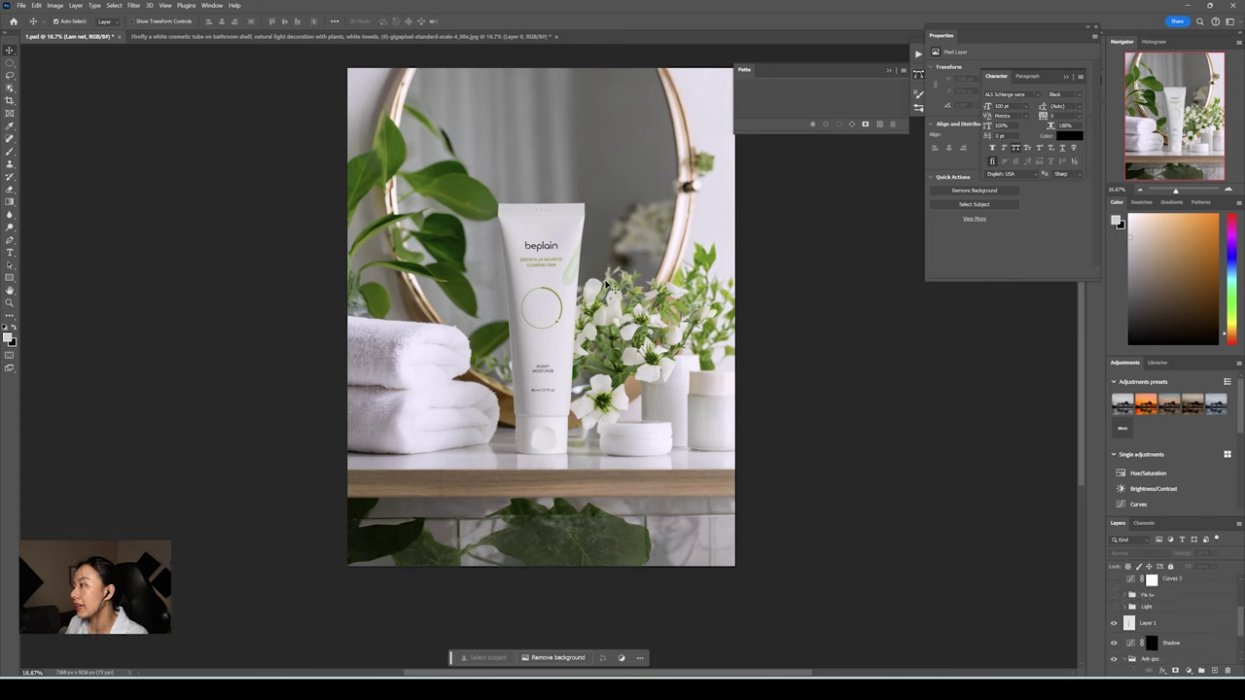
scroll(1177, 603, down, 1)
click(1131, 587)
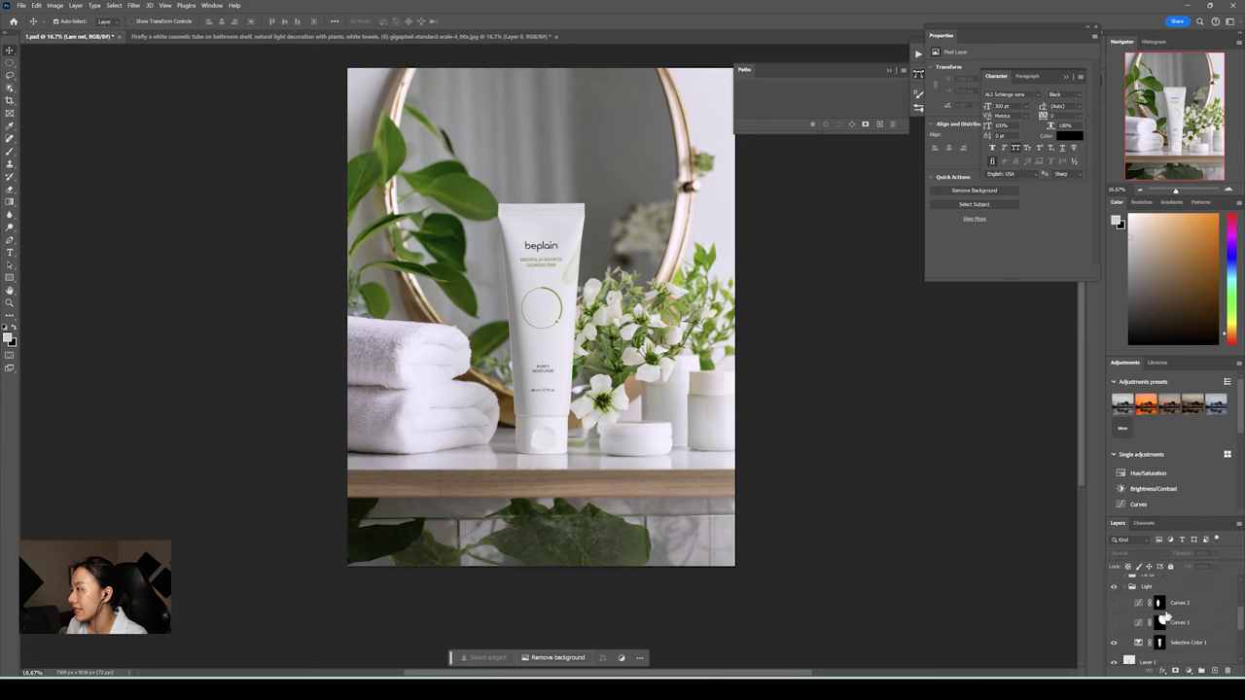
click(1114, 621)
click(1114, 621)
Compare the scene with the whole Light group hidden and shown
click(1115, 587)
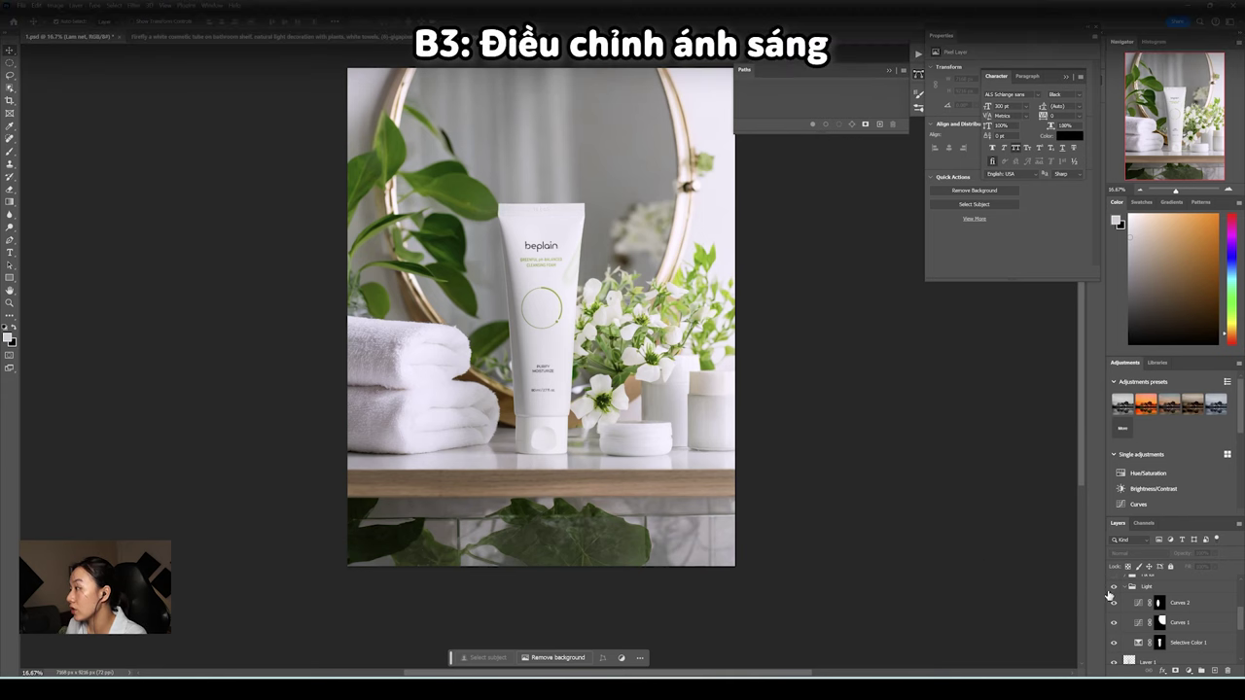
click(1114, 588)
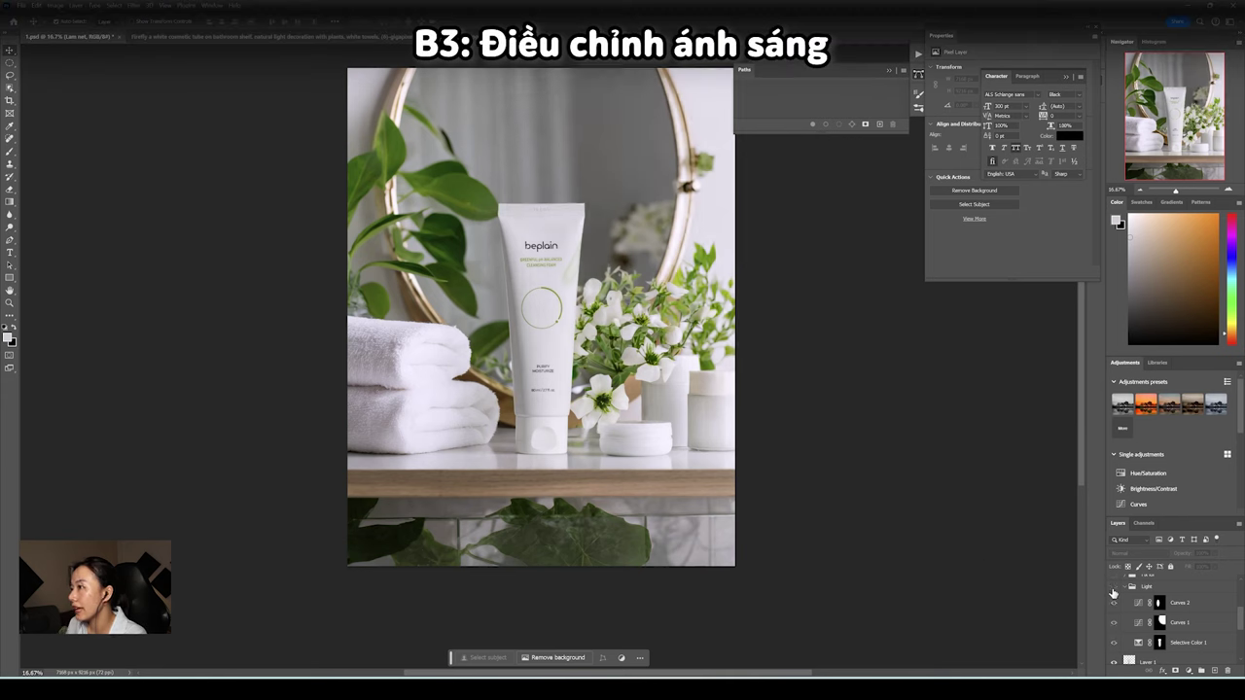
click(1114, 588)
Hide Curves 2 and Curves 1 and show them again one by one, comparing the light on the tube, flowers and wall
scroll(1134, 624, down, 1)
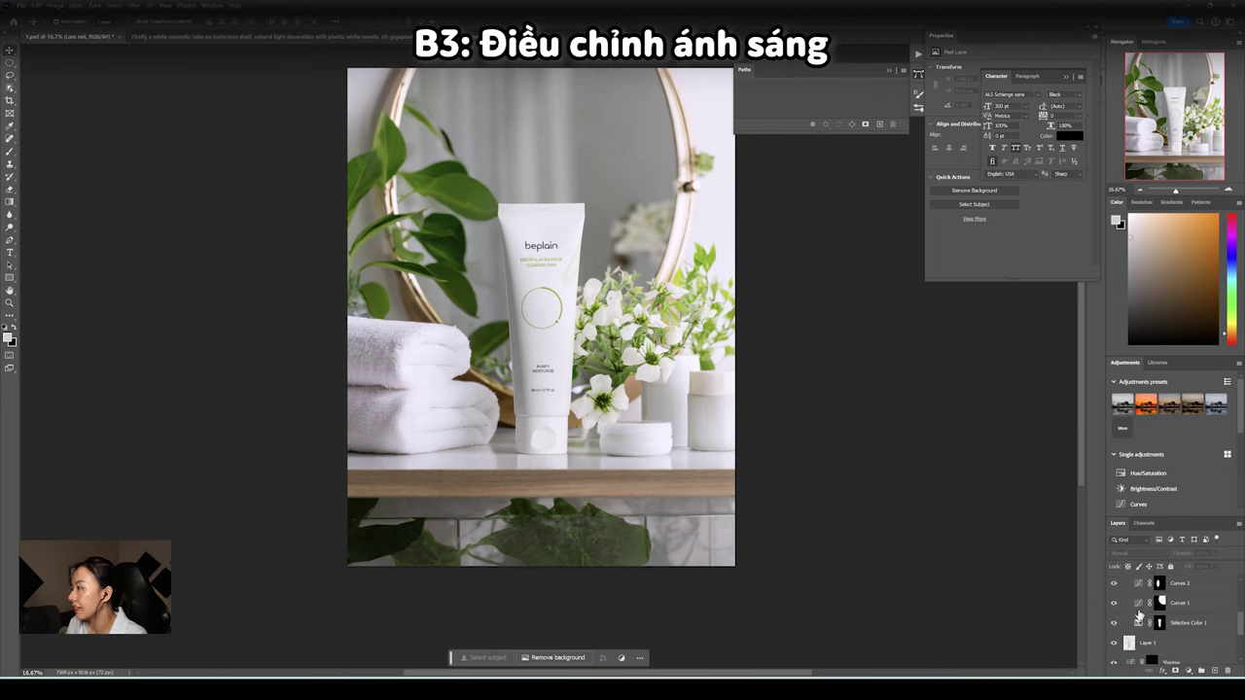
click(1113, 584)
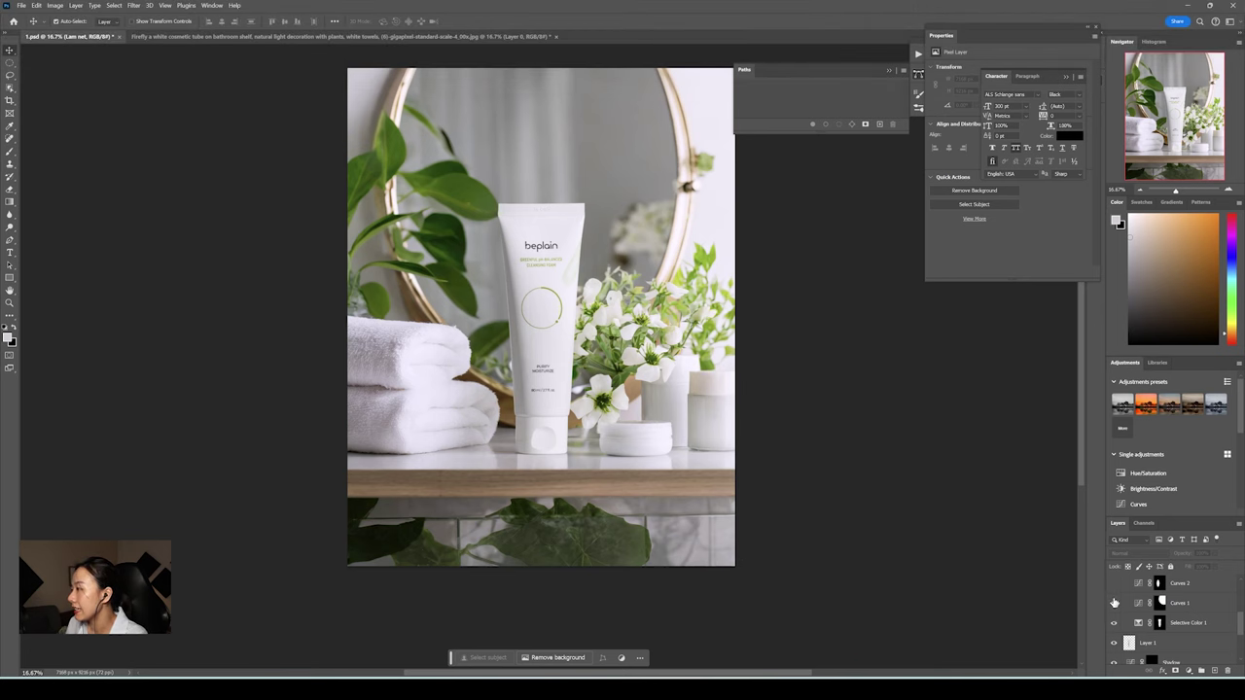
click(1115, 603)
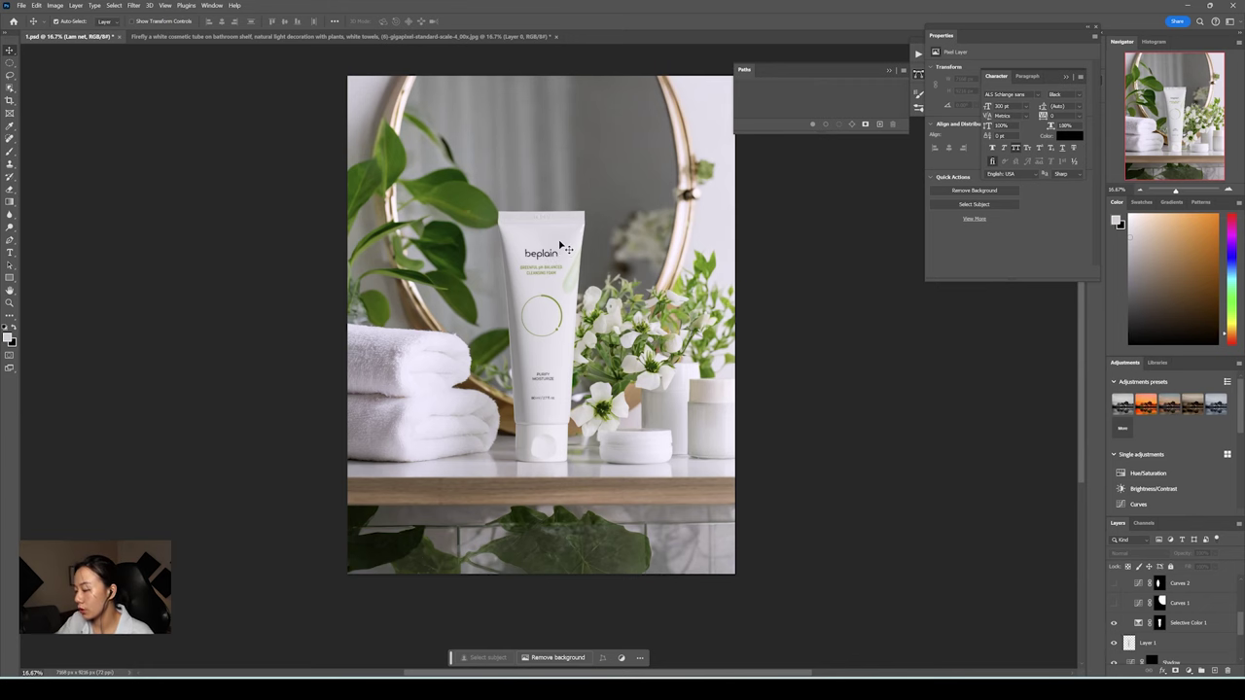
key(ctrl+plus)
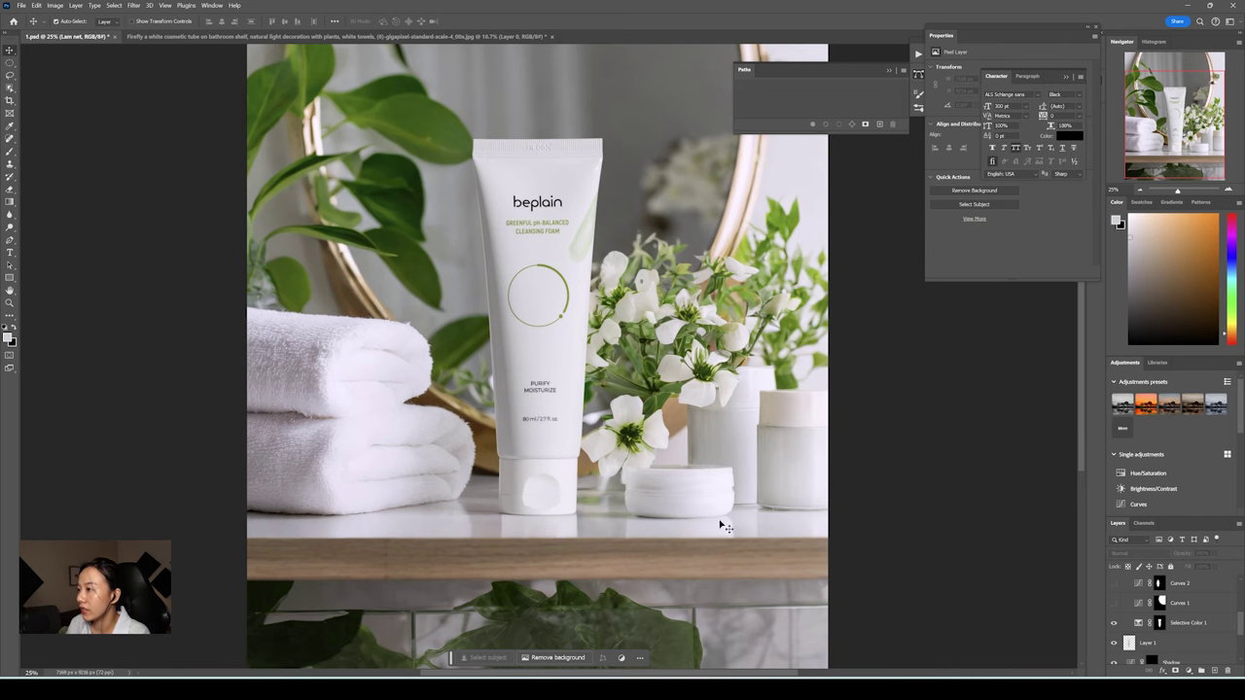
scroll(1128, 633, up, 1)
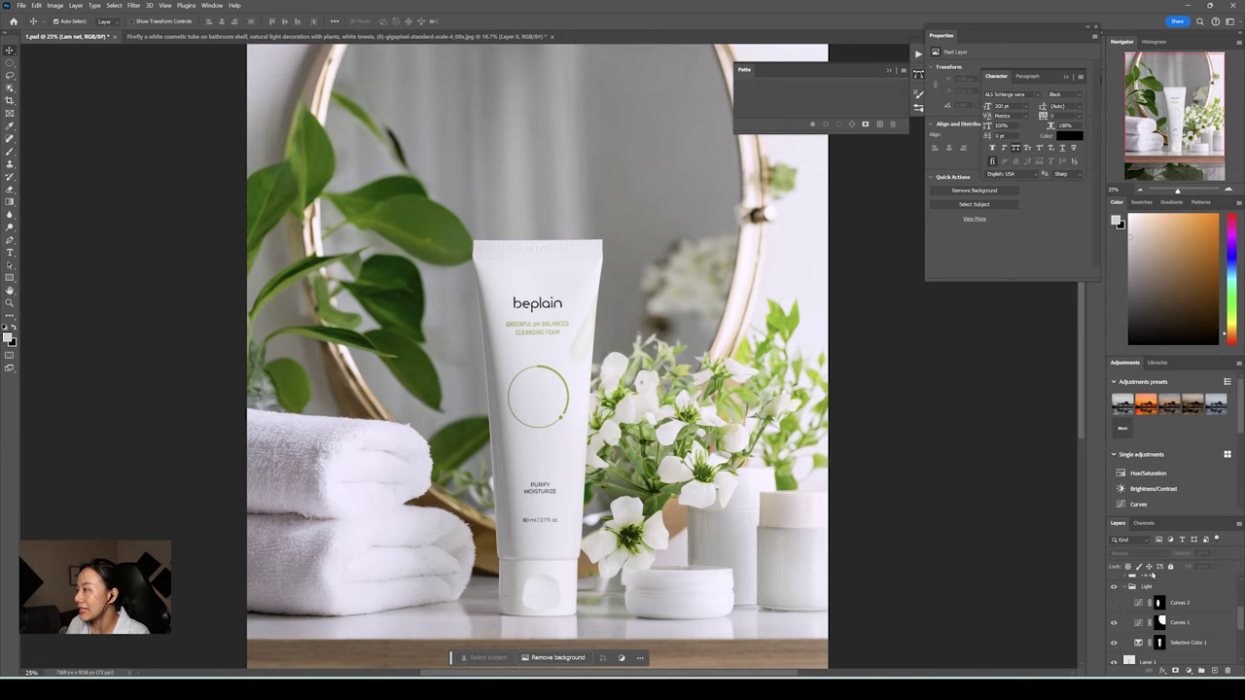
click(1115, 604)
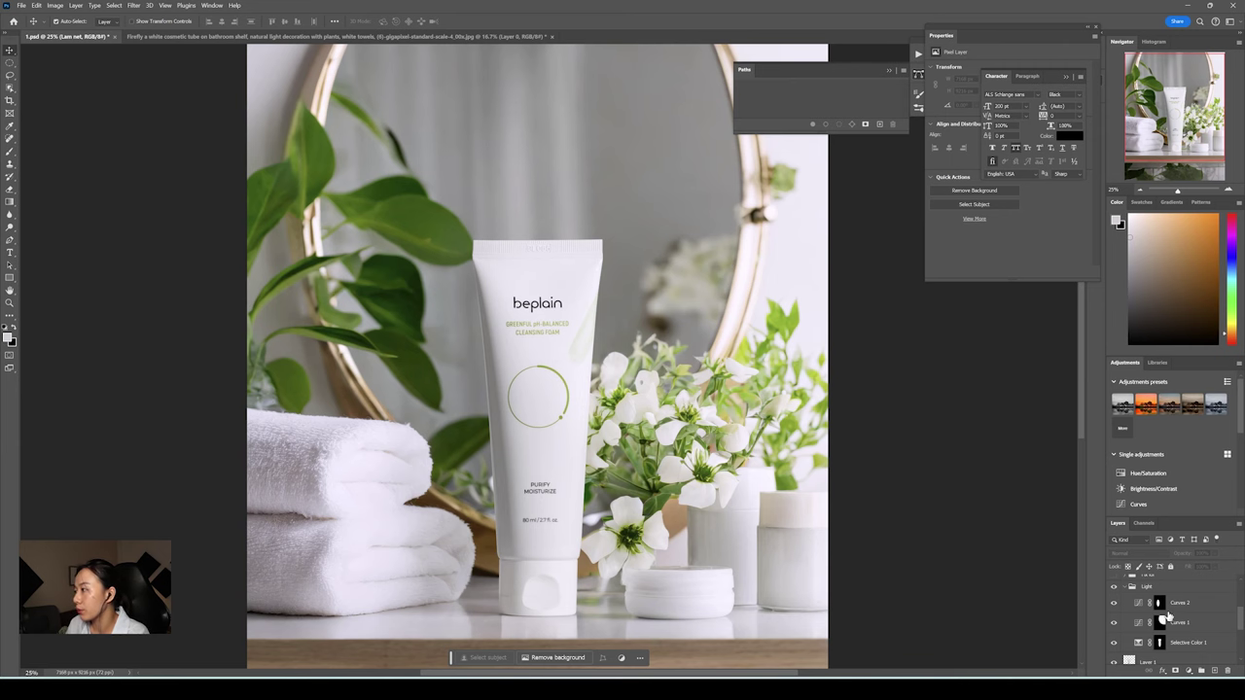
scroll(1157, 618, up, 1)
scroll(775, 552, up, 1)
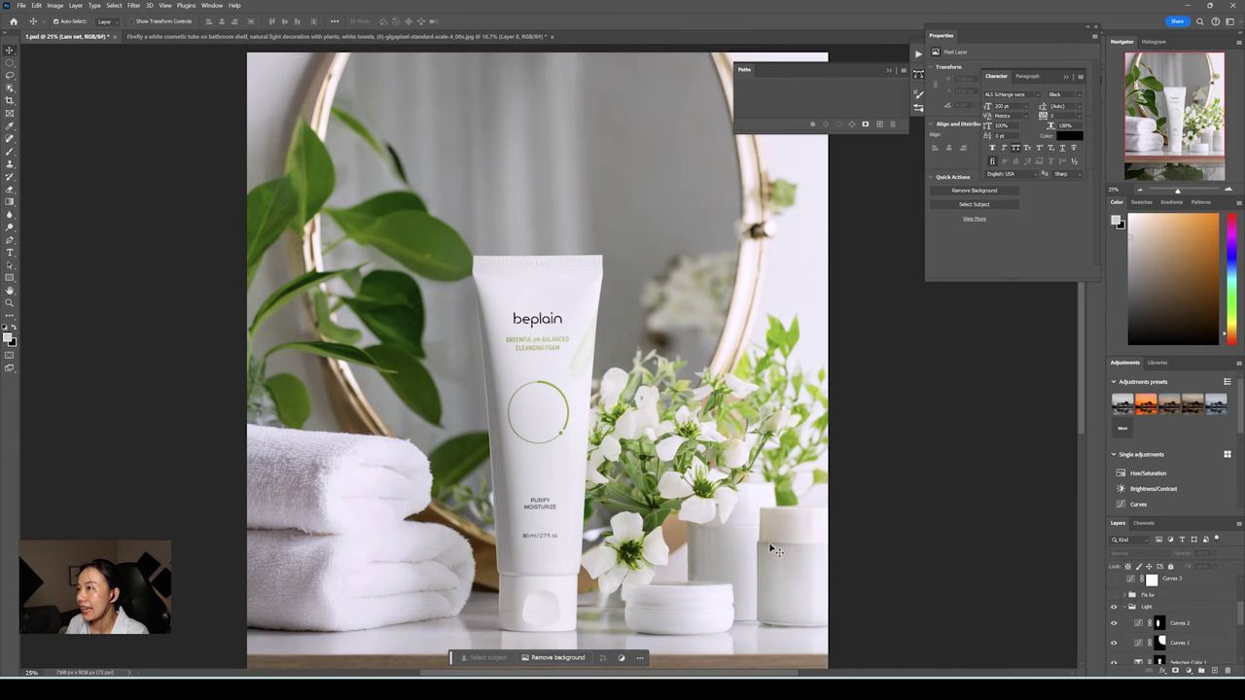
scroll(776, 550, up, 1)
scroll(775, 550, up, 3)
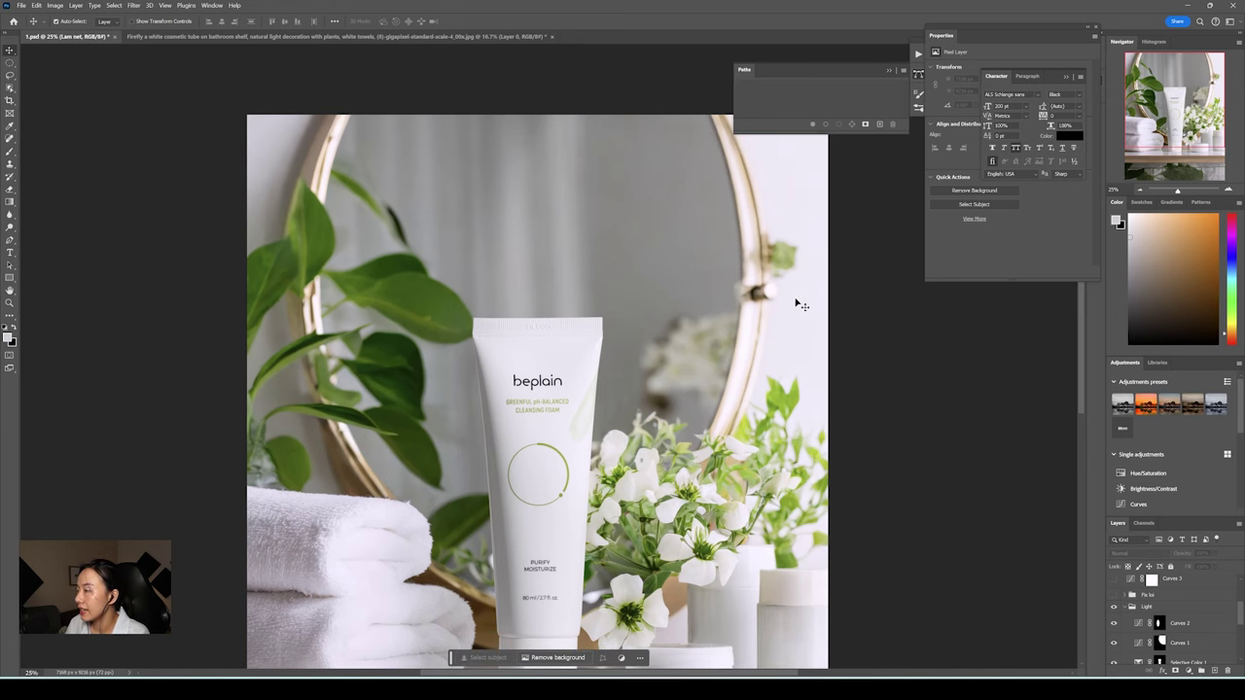
scroll(776, 341, down, 2)
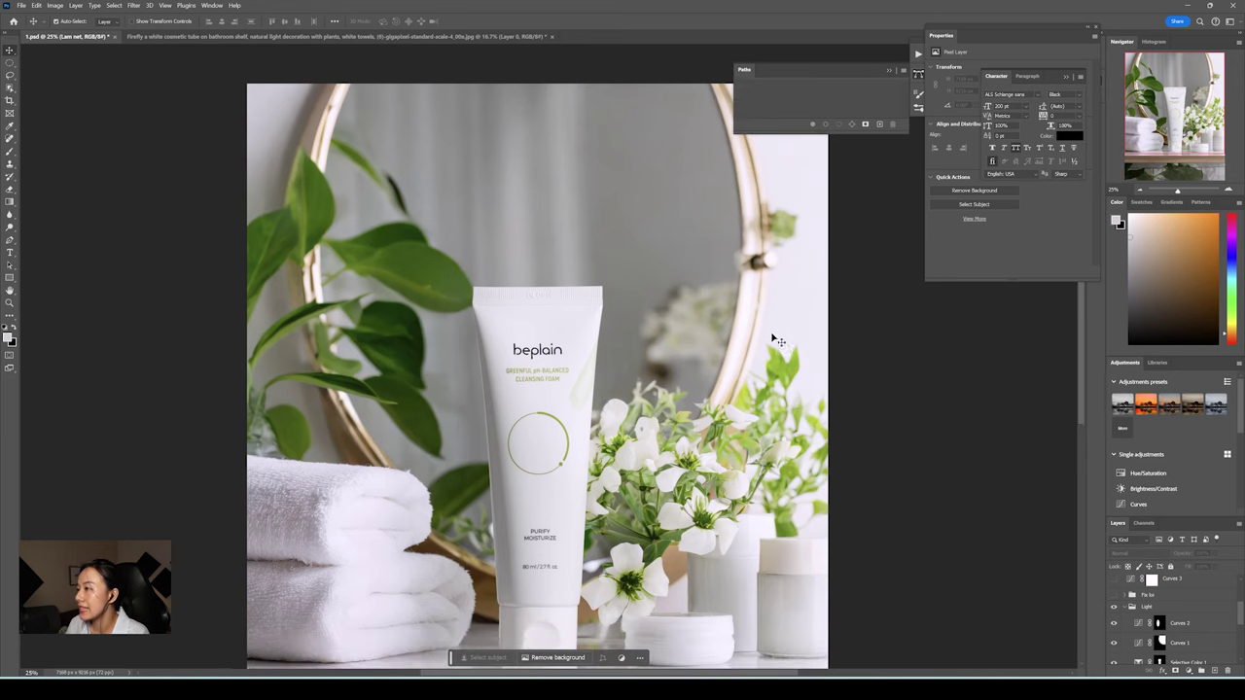
Show the Fix loi layer group and expand it to reveal its Generative Fill layers
scroll(775, 341, down, 3)
scroll(775, 335, up, 3)
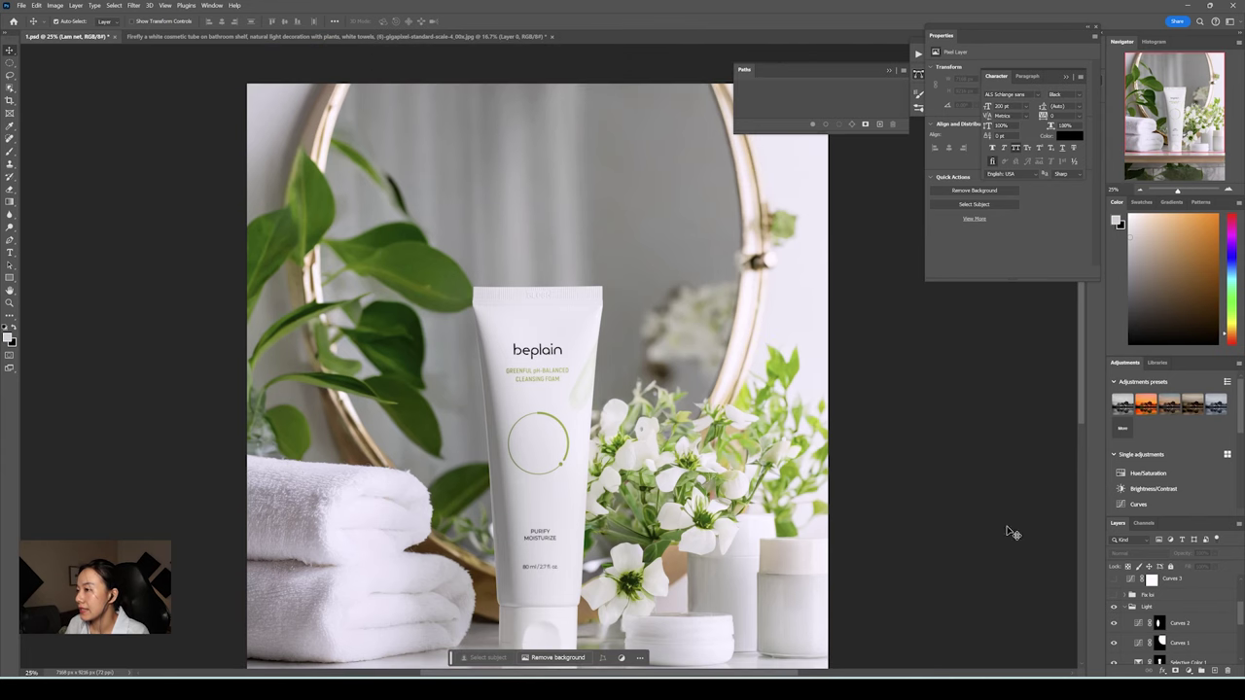
scroll(572, 554, down, 12)
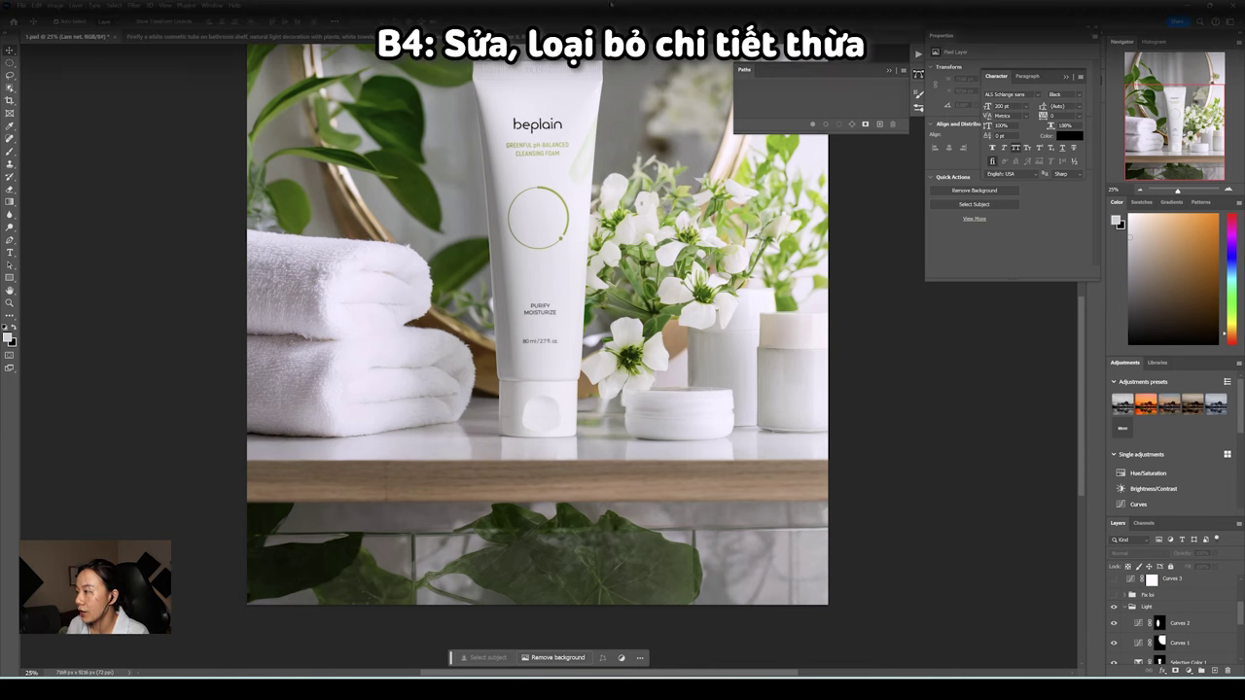
click(1114, 594)
click(1129, 595)
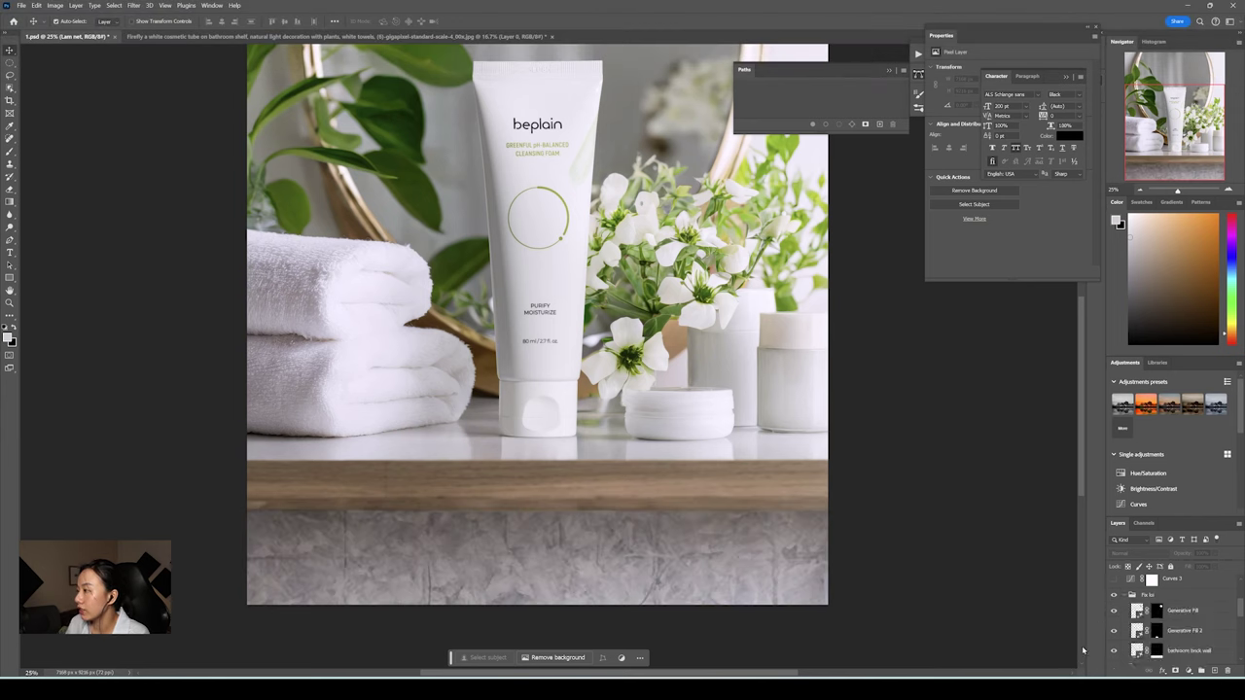
Hide the Generative Fill layer and show it again, comparing the wall fitting beside the mirror frame
scroll(1156, 629, down, 2)
scroll(1115, 594, up, 1)
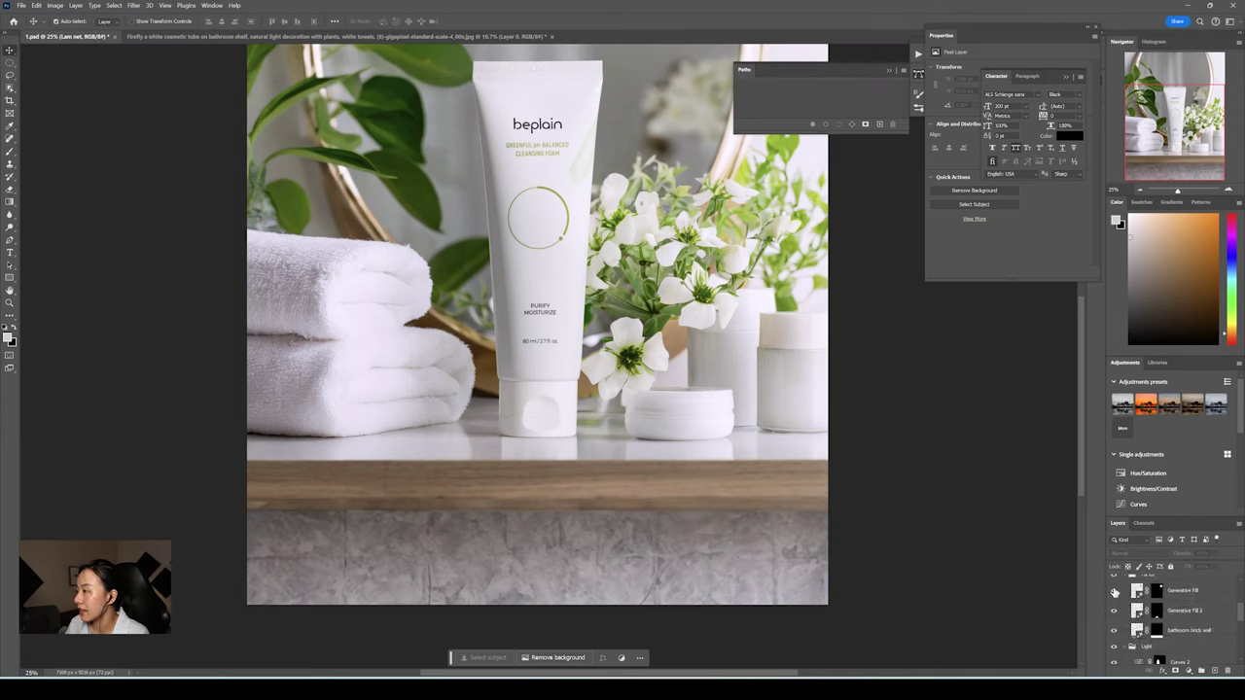
scroll(690, 347, up, 5)
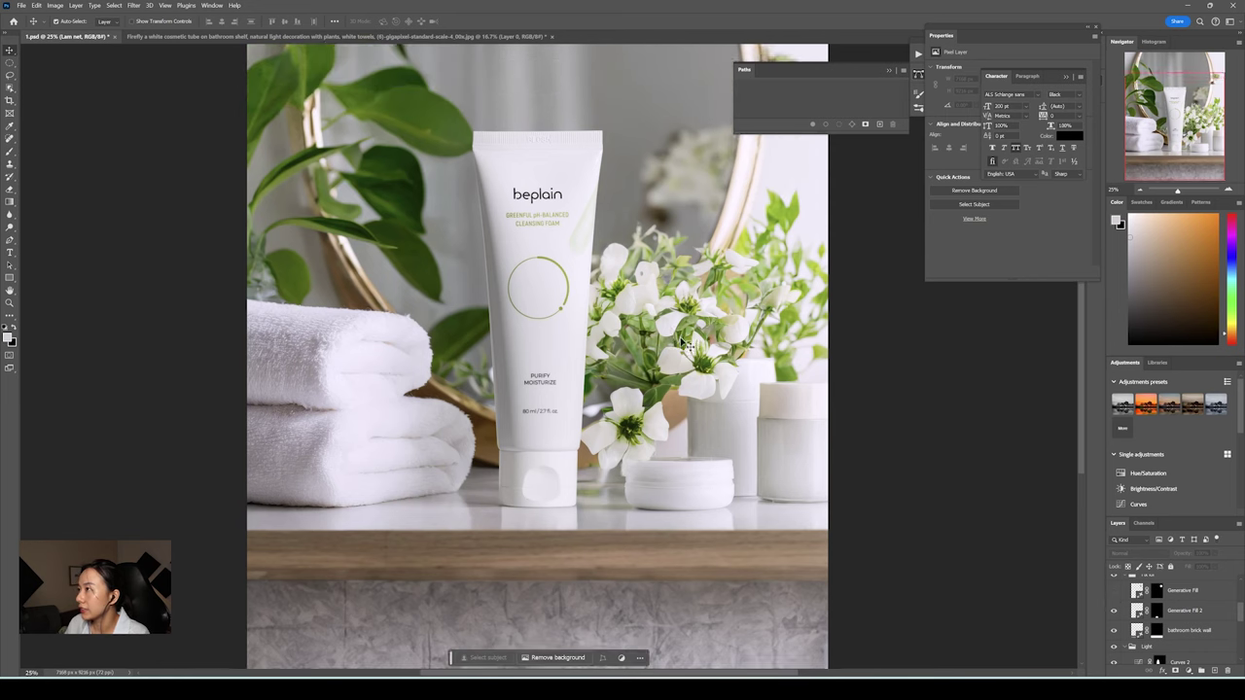
scroll(686, 344, up, 2)
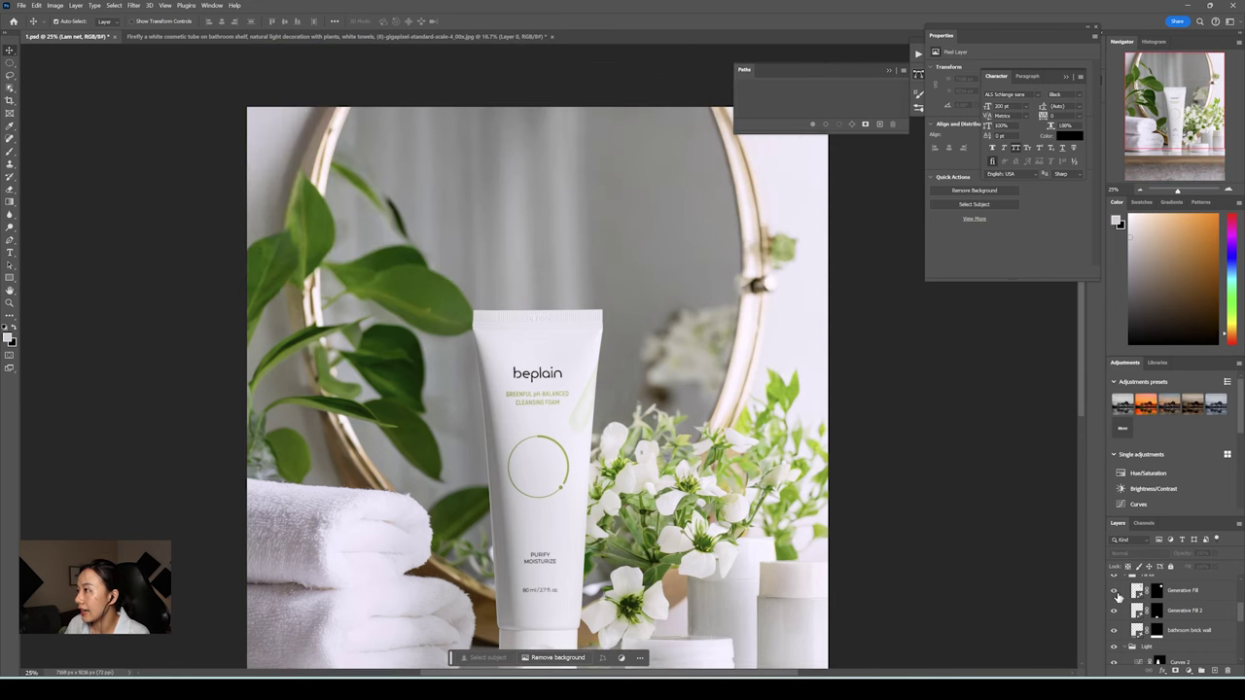
Compare the area under the shelf with Generative Fill 2 and the brick wall layer hidden and shown, and collapse the Fix loi group
scroll(1115, 612, down, 3)
click(1115, 630)
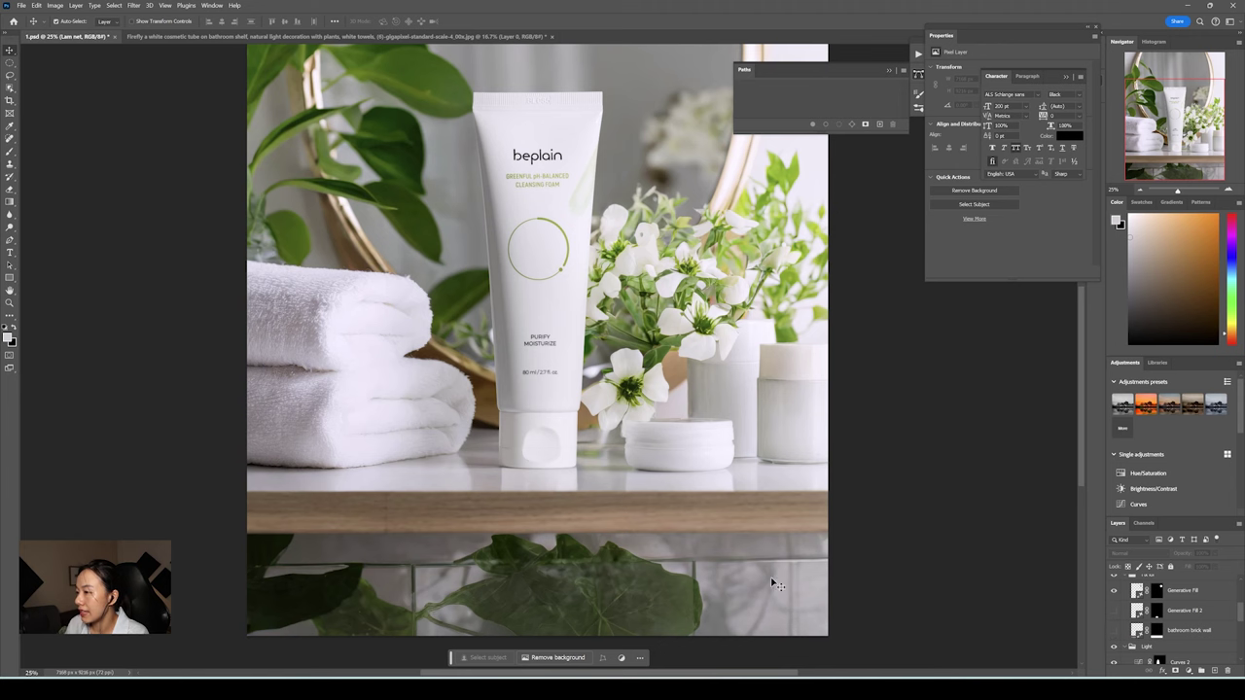
click(1114, 630)
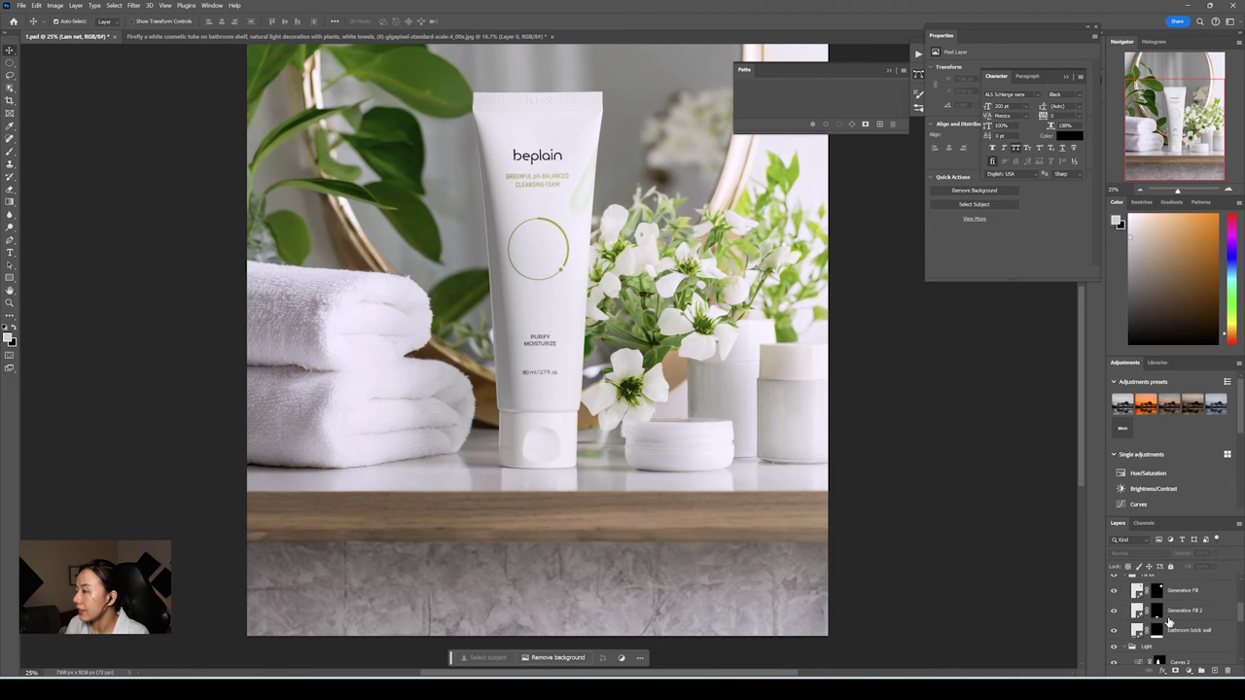
scroll(1169, 621, up, 1)
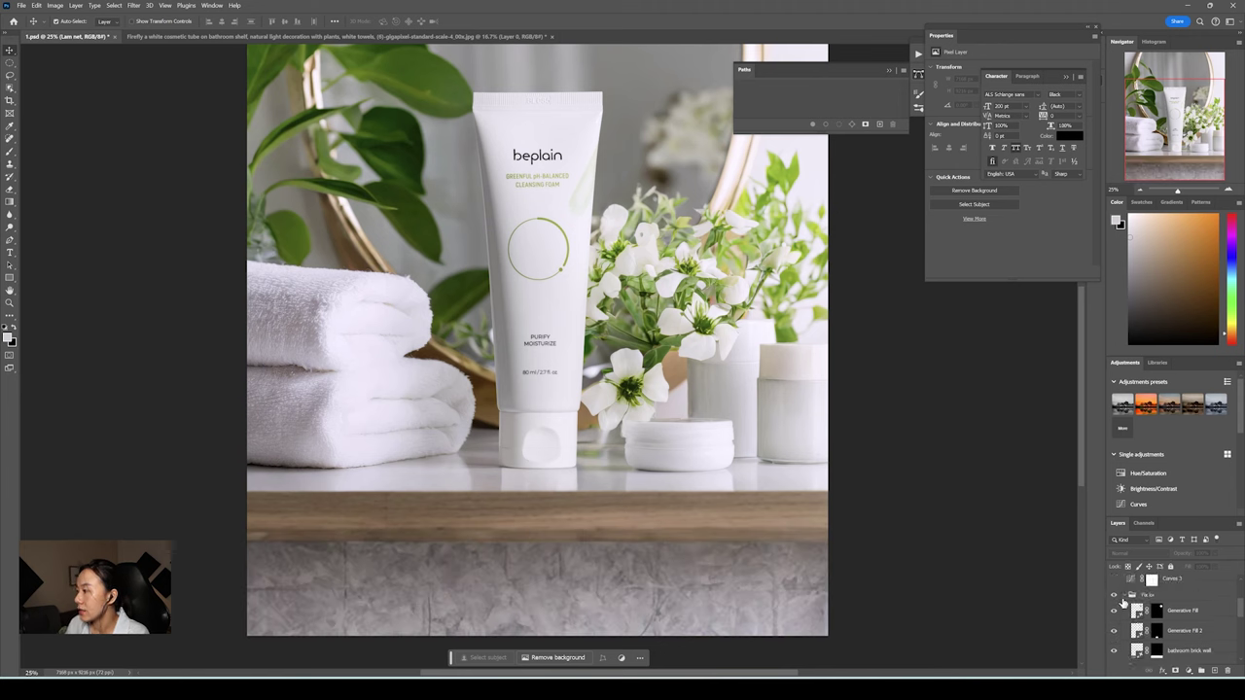
click(1130, 595)
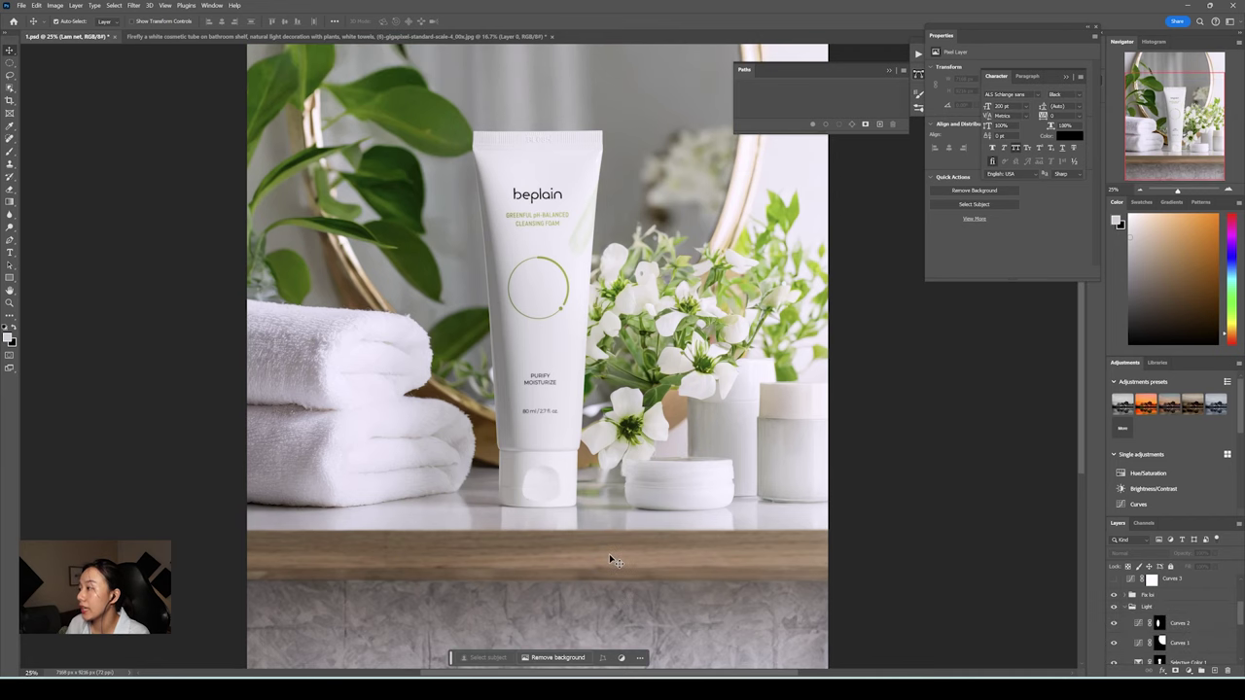
Marquee-select the wall strip below the wooden shelf, open the Generative Fill prompt for it, and clear the selection
scroll(637, 561, down, 1)
click(10, 62)
drag(232, 506, 915, 660)
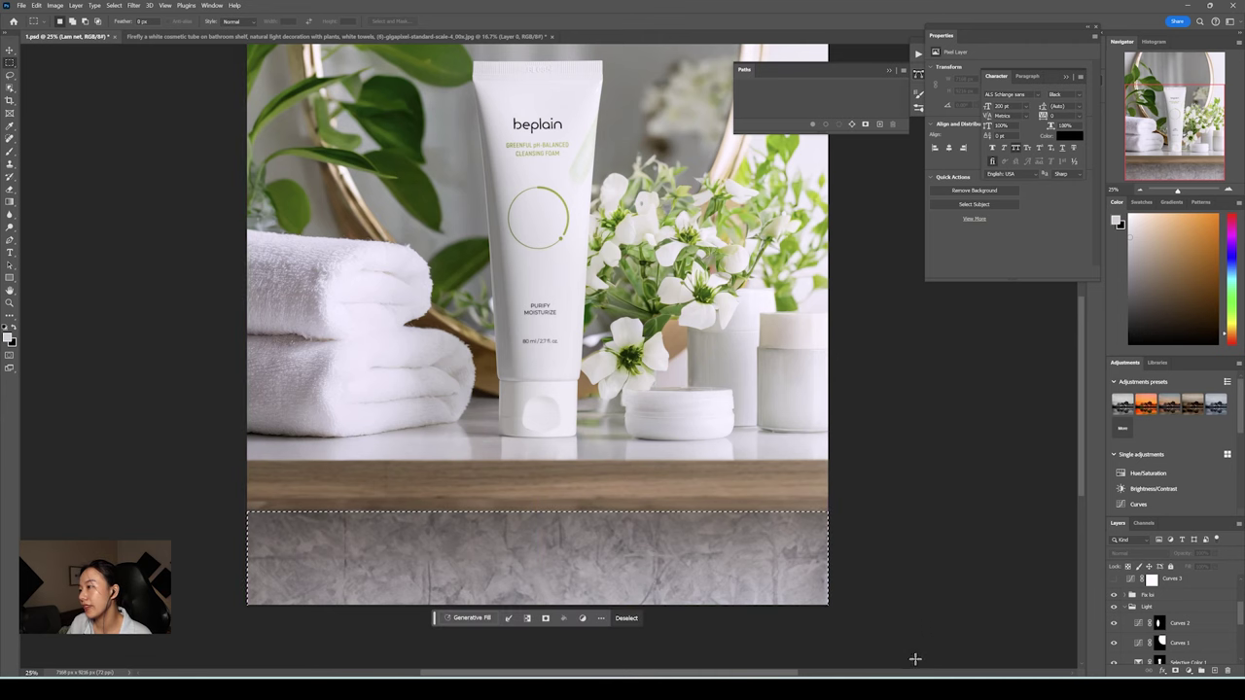
click(469, 619)
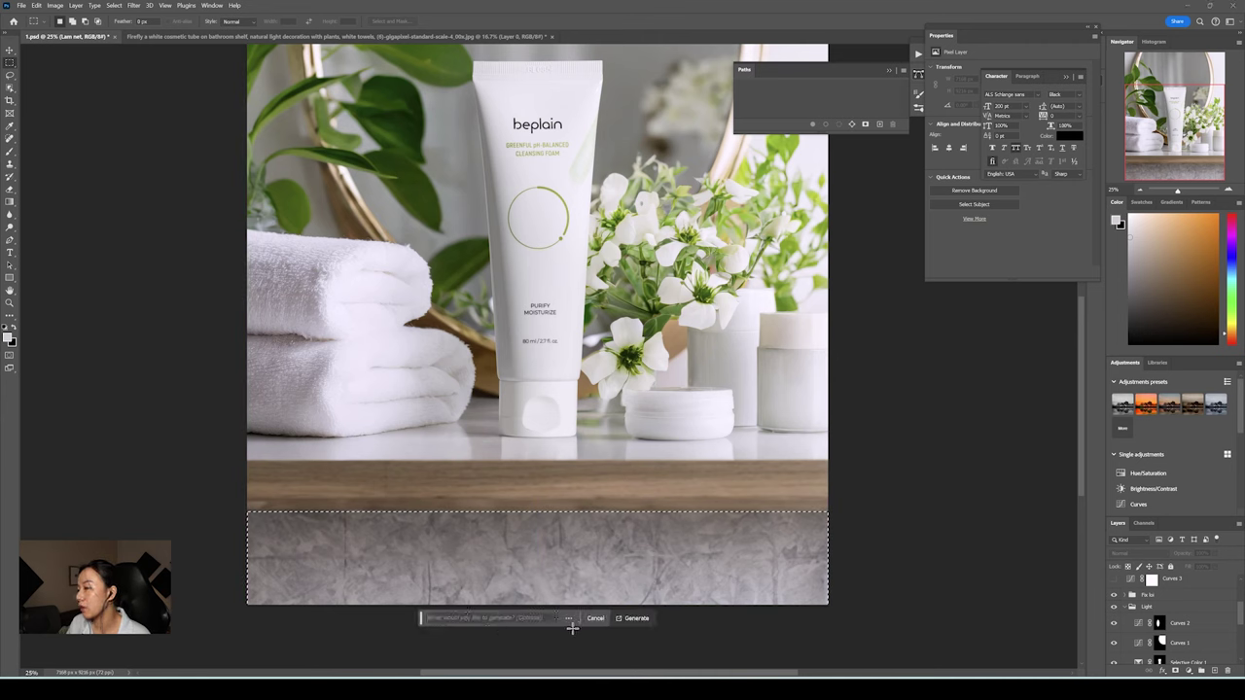
key(ctrl+d)
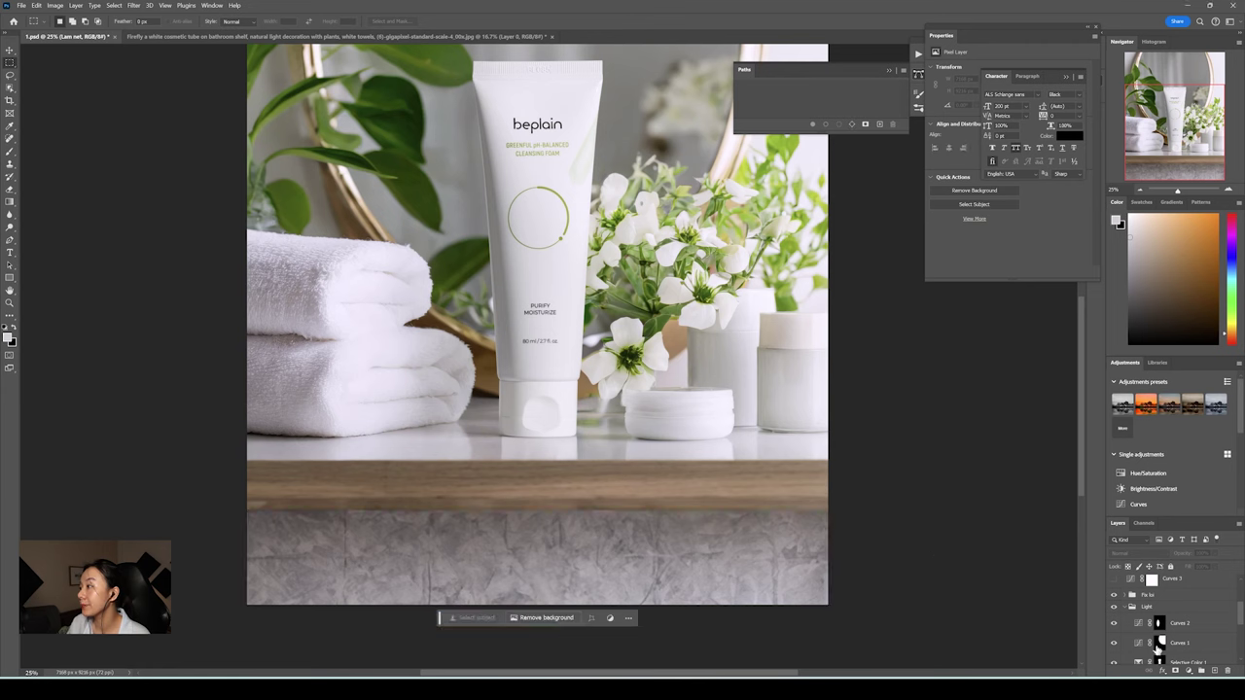
Show the Curves 3 adjustment layer above the Fix loi group and collapse the Light group
scroll(709, 625, up, 5)
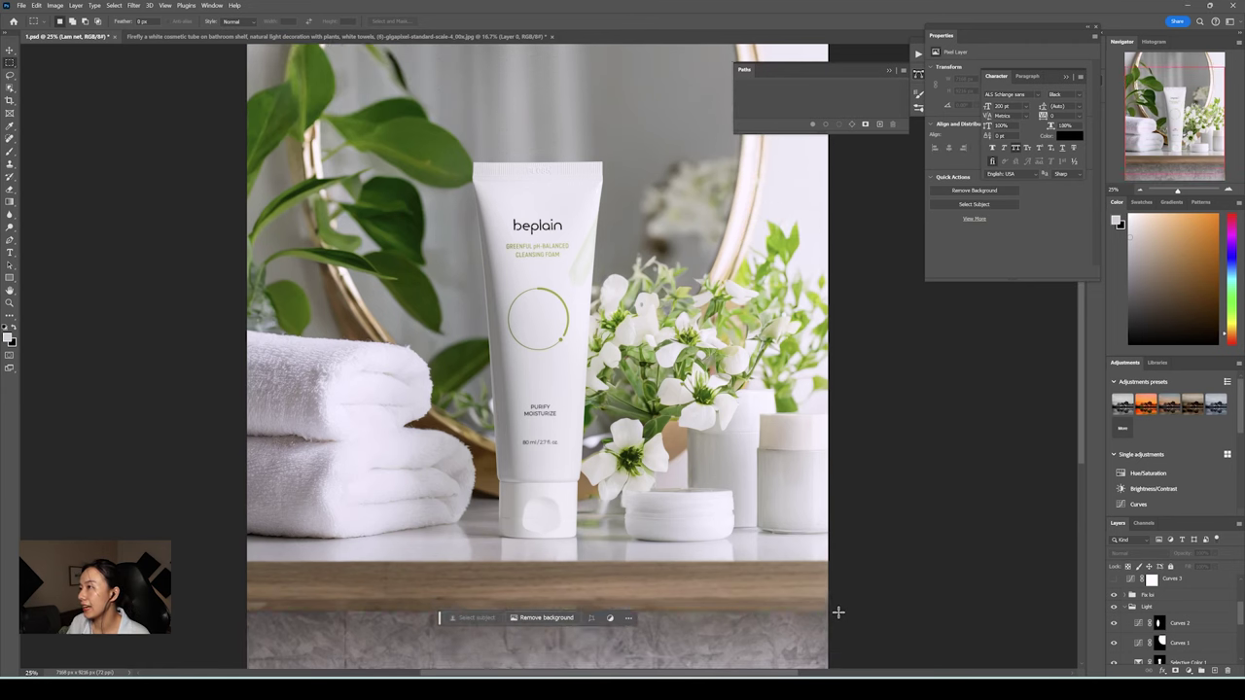
scroll(838, 611, up, 3)
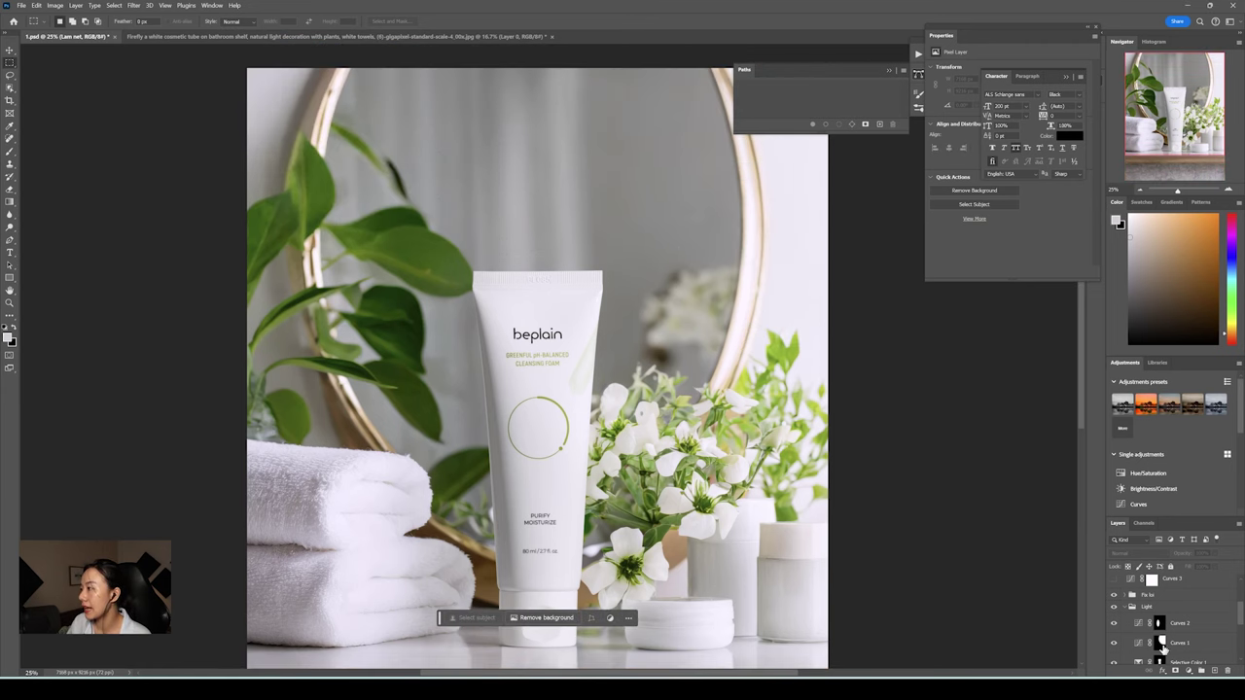
scroll(1141, 600, up, 2)
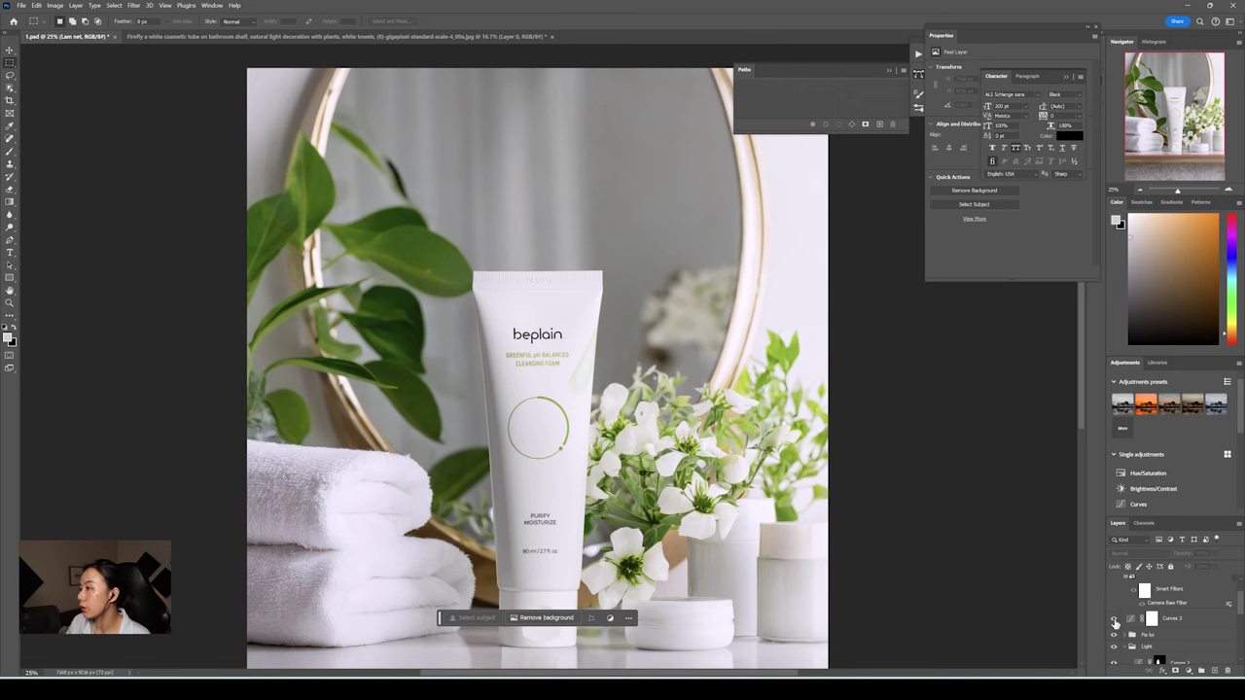
click(1115, 620)
scroll(1183, 626, down, 2)
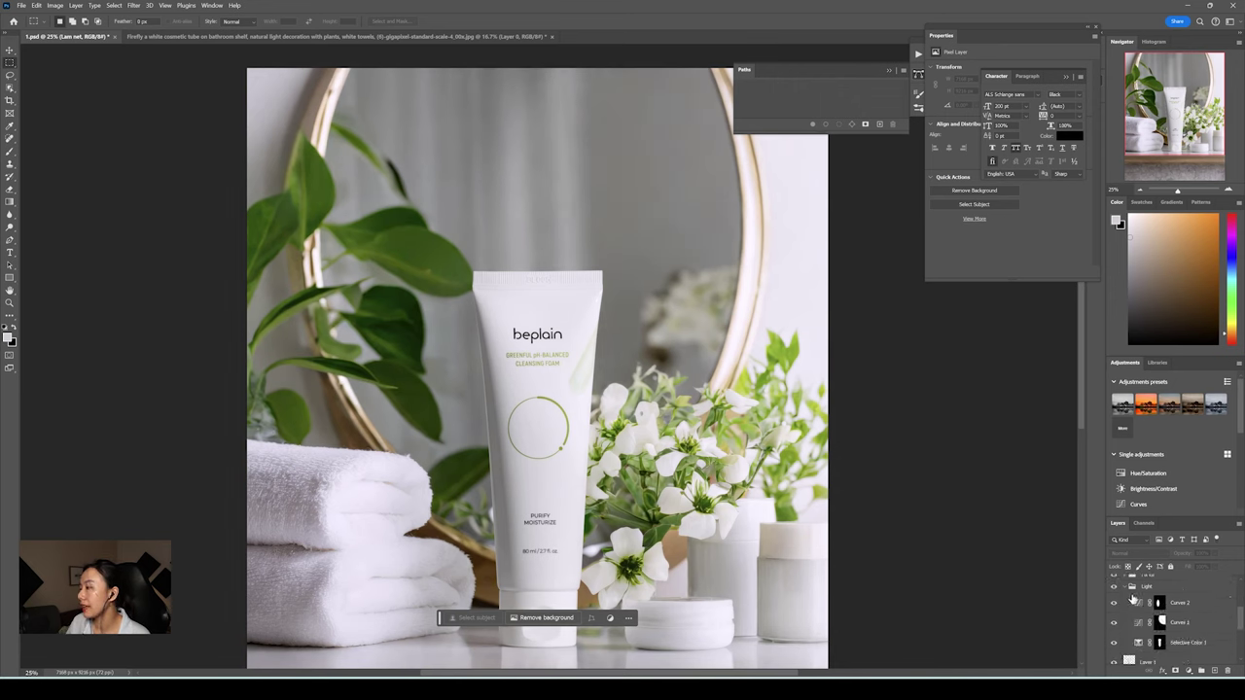
click(1123, 609)
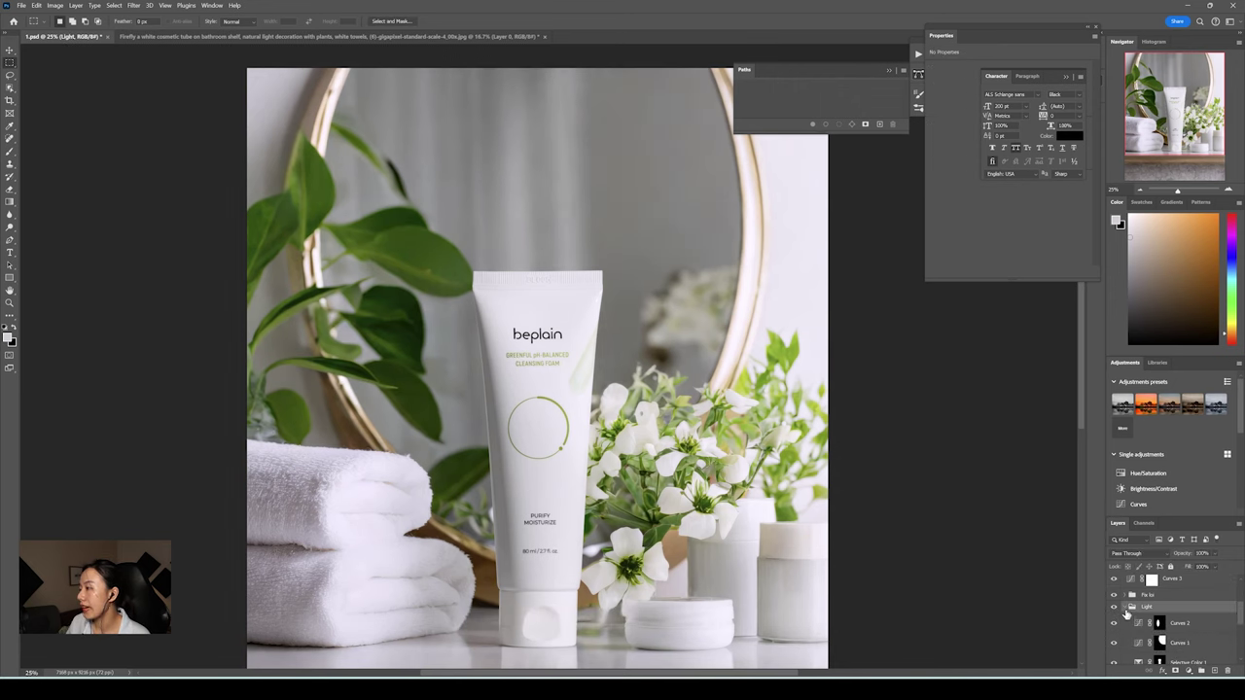
click(1126, 608)
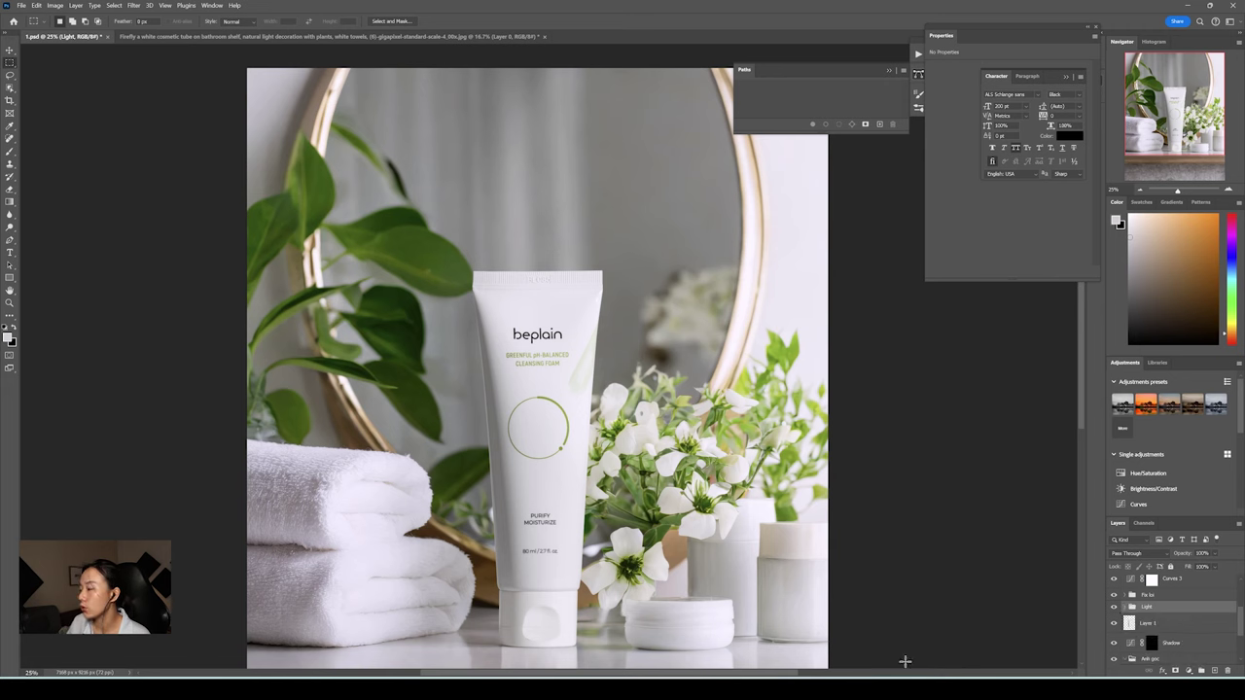
Toggle Curves 3 off and on repeatedly to compare the overall brightness and contrast of the scene
scroll(1126, 608, up, 1)
click(1115, 599)
click(1116, 599)
click(1116, 599)
click(1116, 599)
click(1116, 599)
Show the Grain layer while inspecting the tube's edge and the grey background at 200% zoom
scroll(1119, 603, up, 2)
key(ctrl+minus)
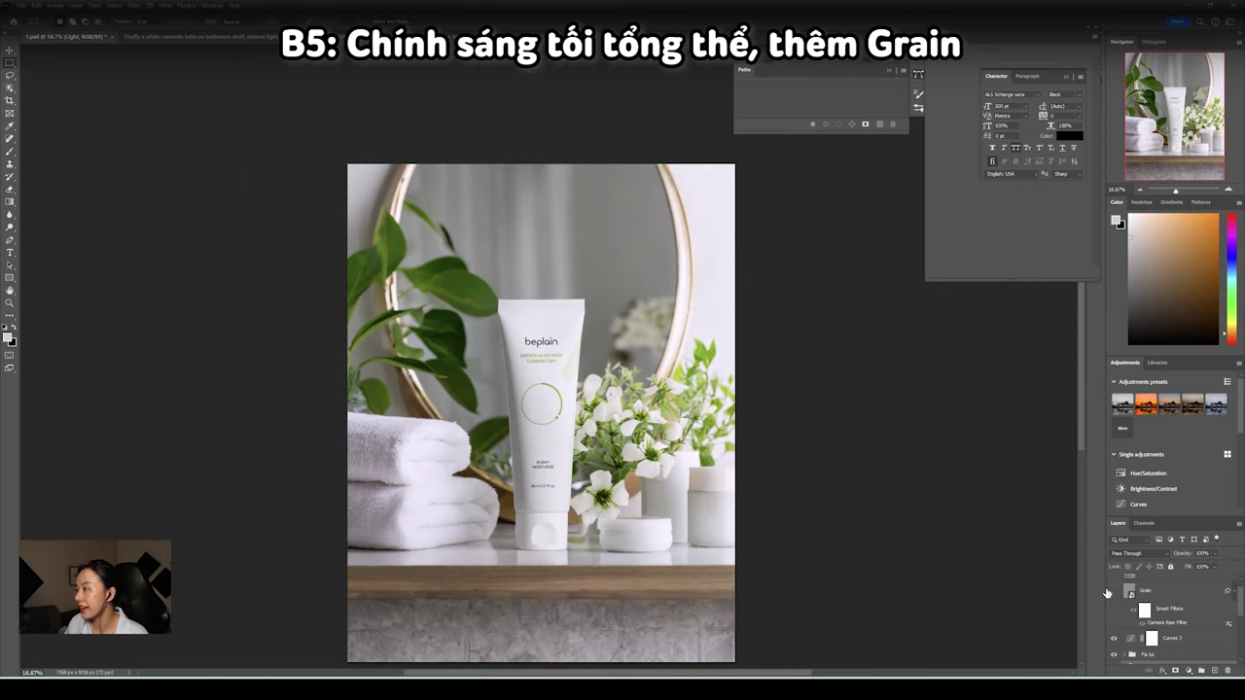
key(ctrl+1)
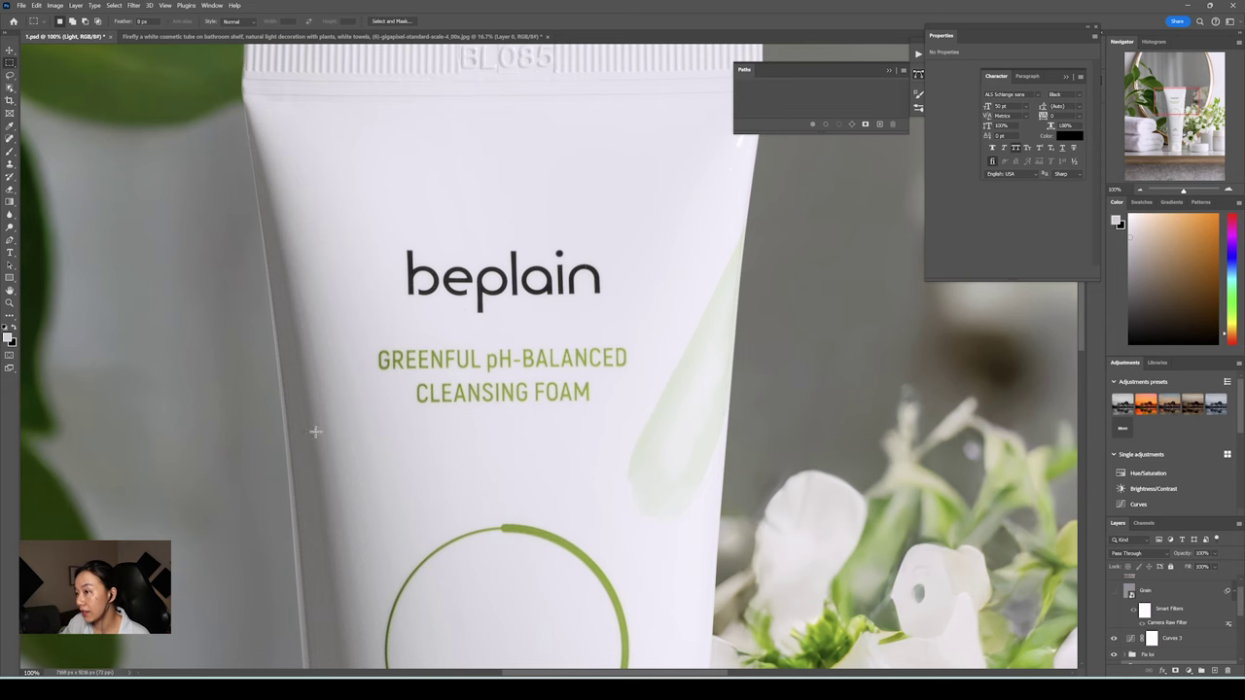
key(ctrl+plus)
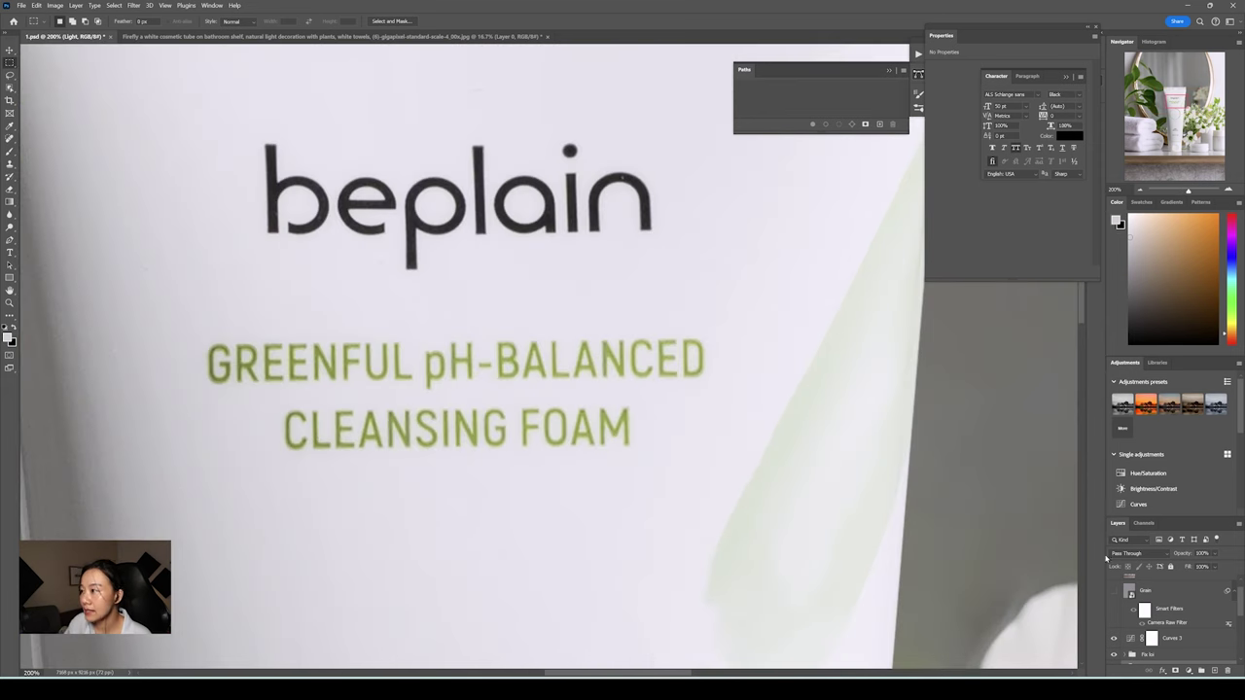
drag(684, 674, 754, 674)
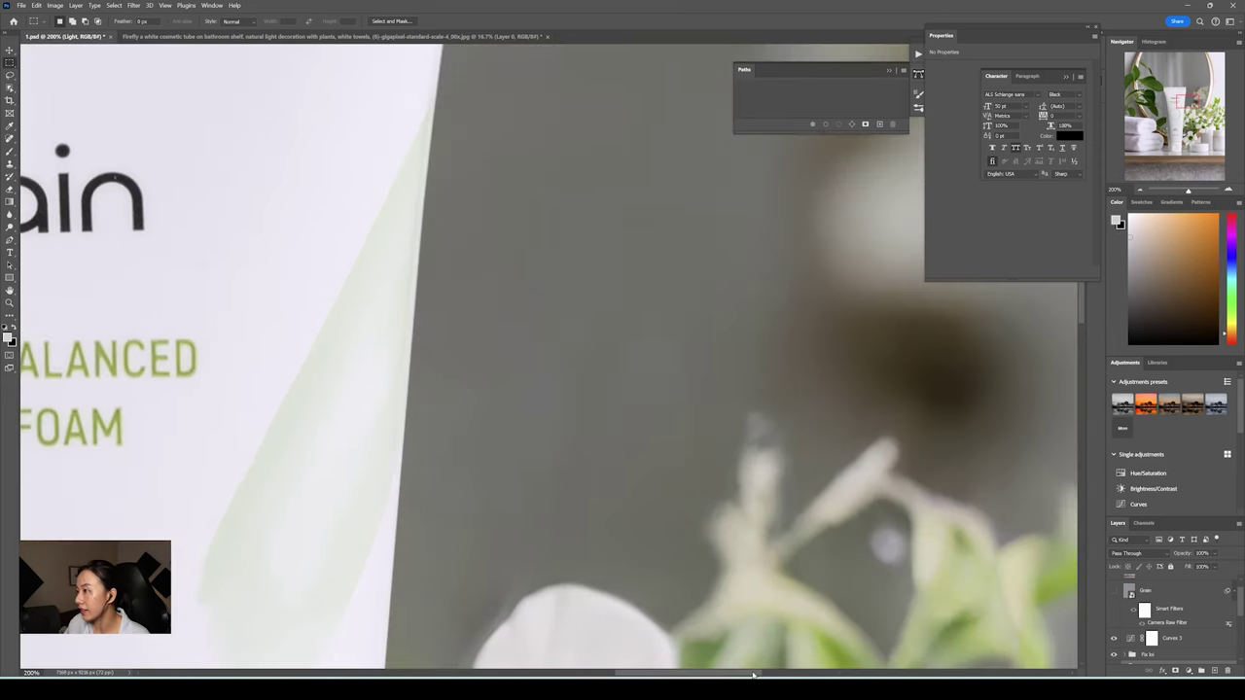
click(1115, 593)
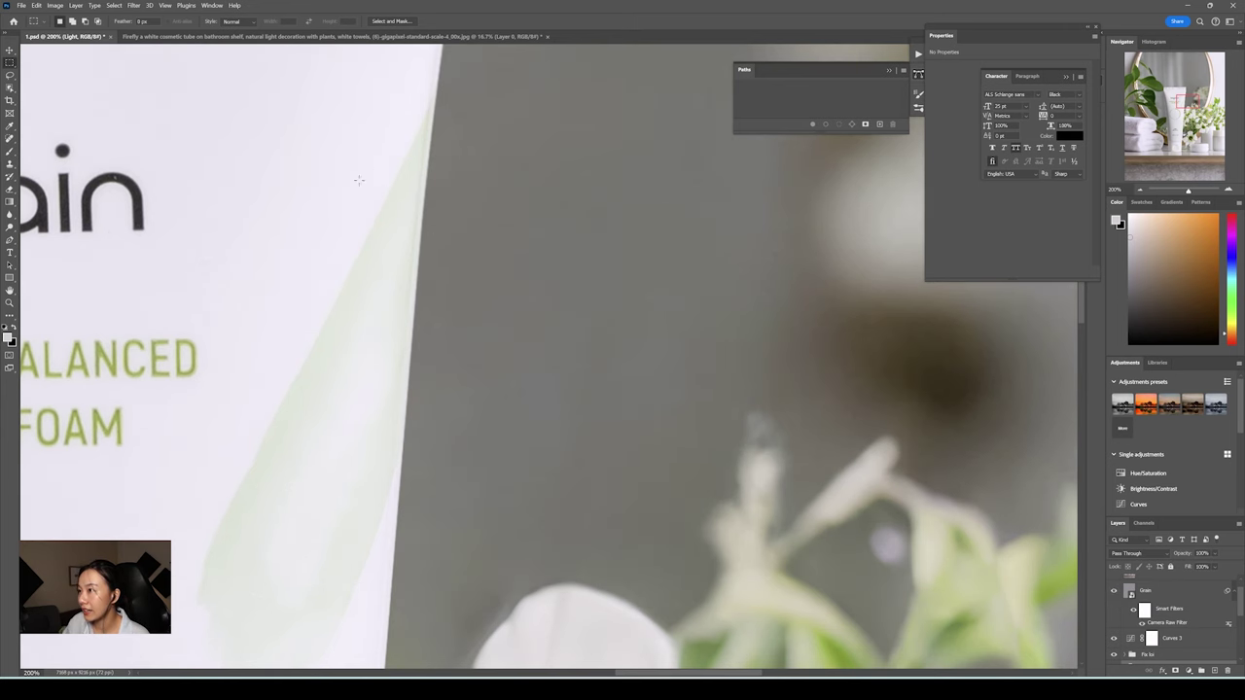
Show the Lam net layer, compare its sharpening of the tube and flowers at 100%, and return to the whole image
key(ctrl+minus)
key(ctrl+minus)
key(ctrl+minus)
key(ctrl+minus)
key(ctrl+minus)
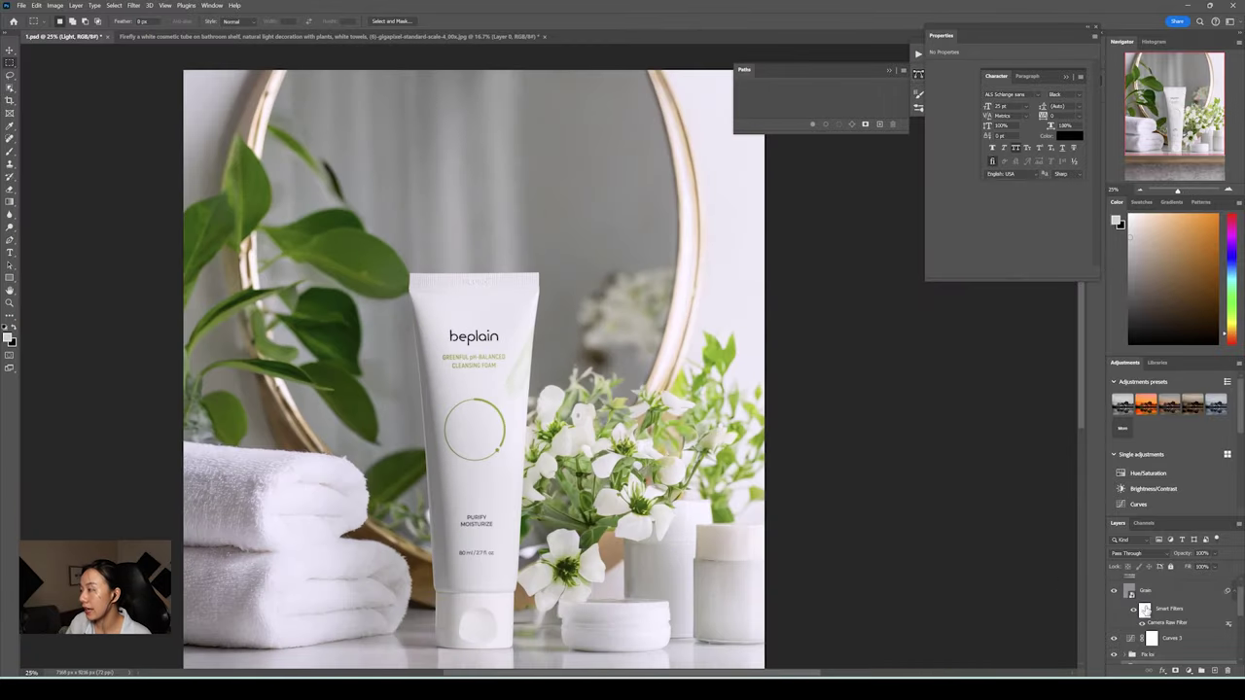
scroll(1146, 611, up, 1)
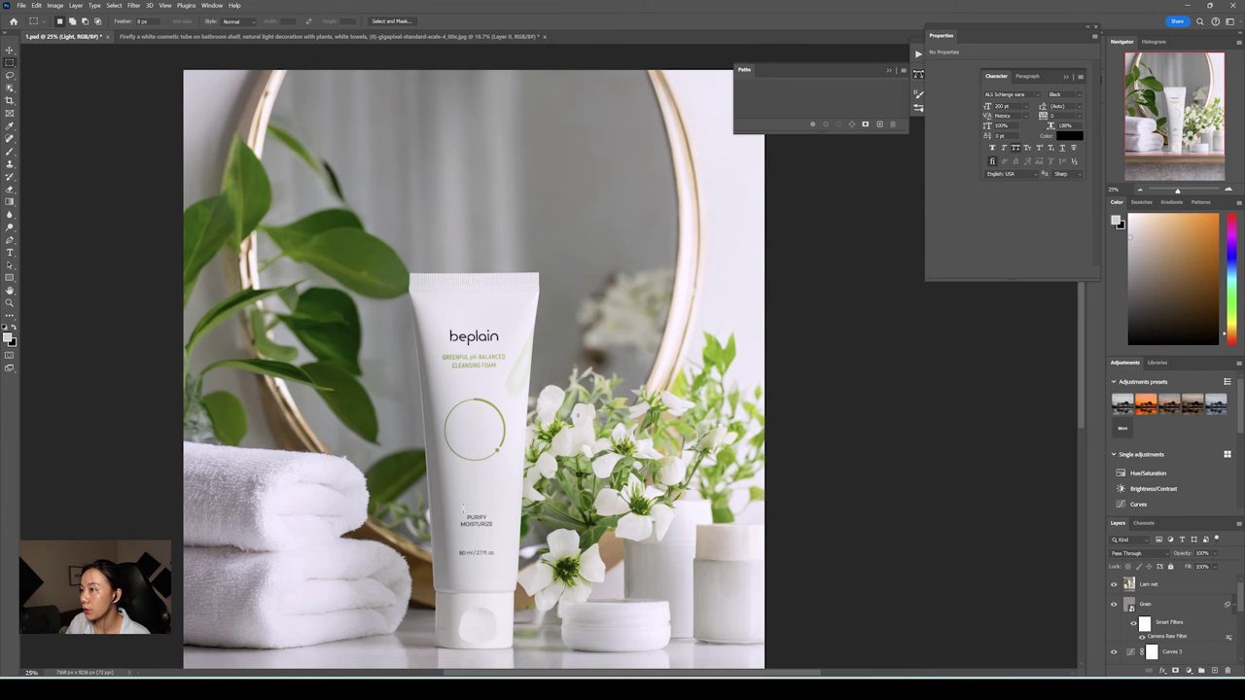
key(ctrl+1)
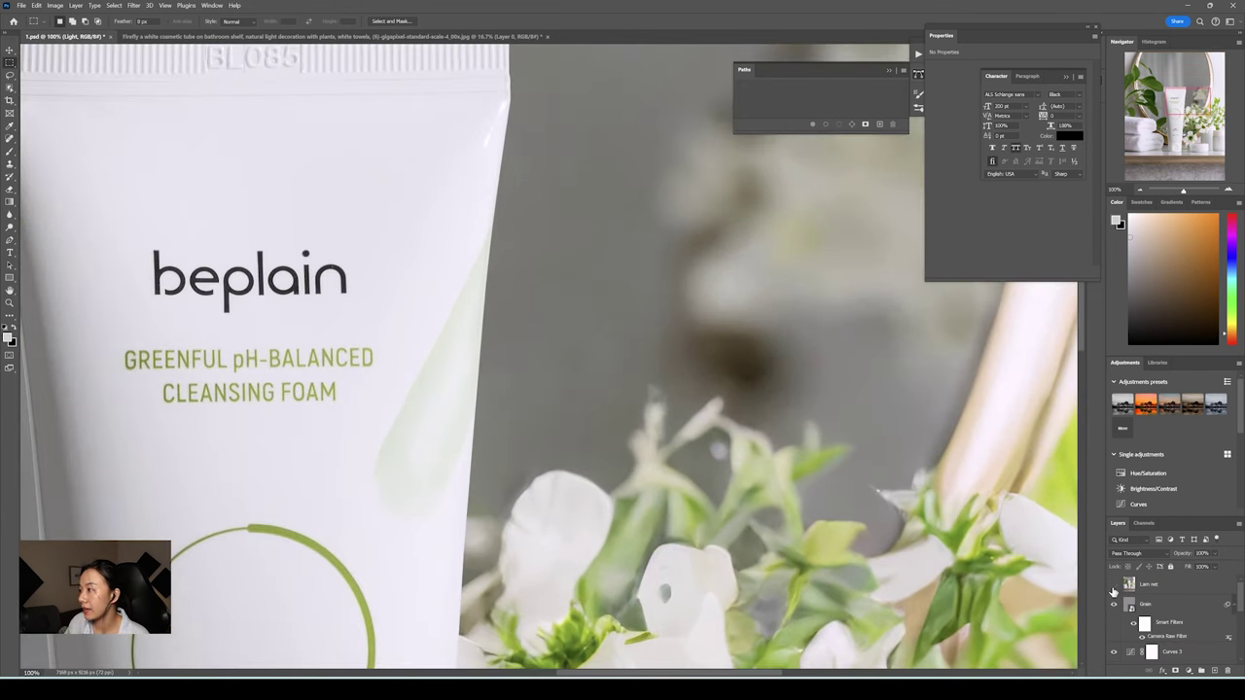
key(ctrl+0)
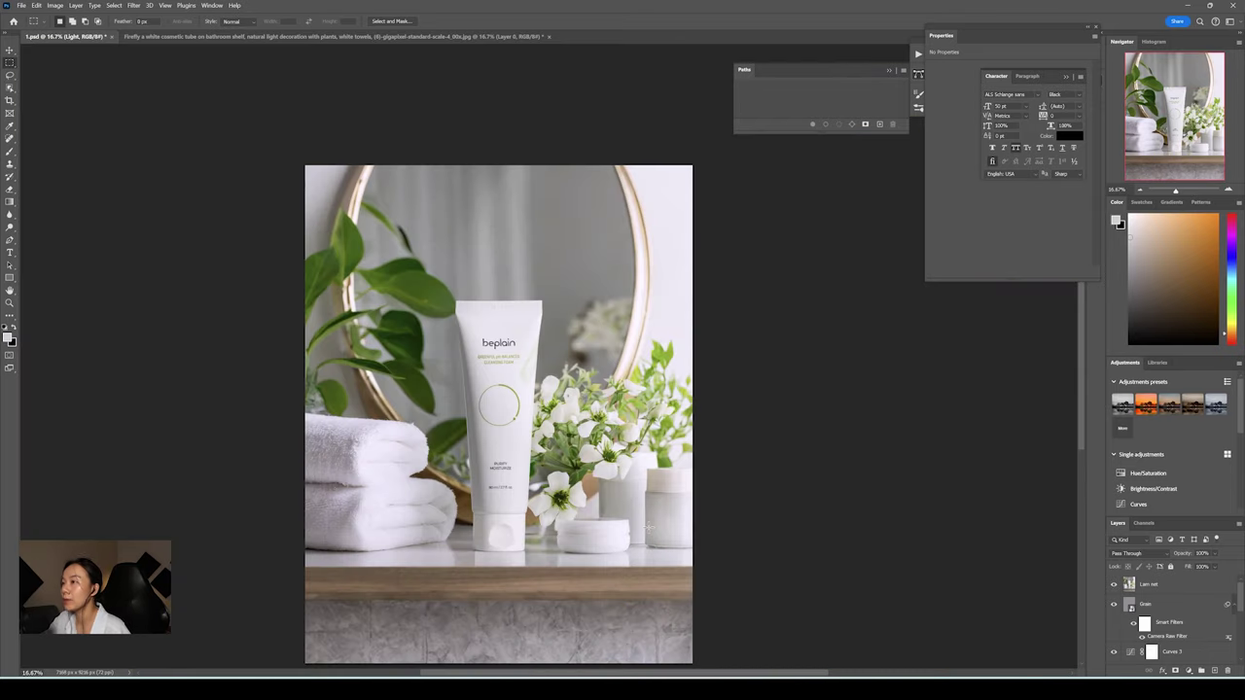